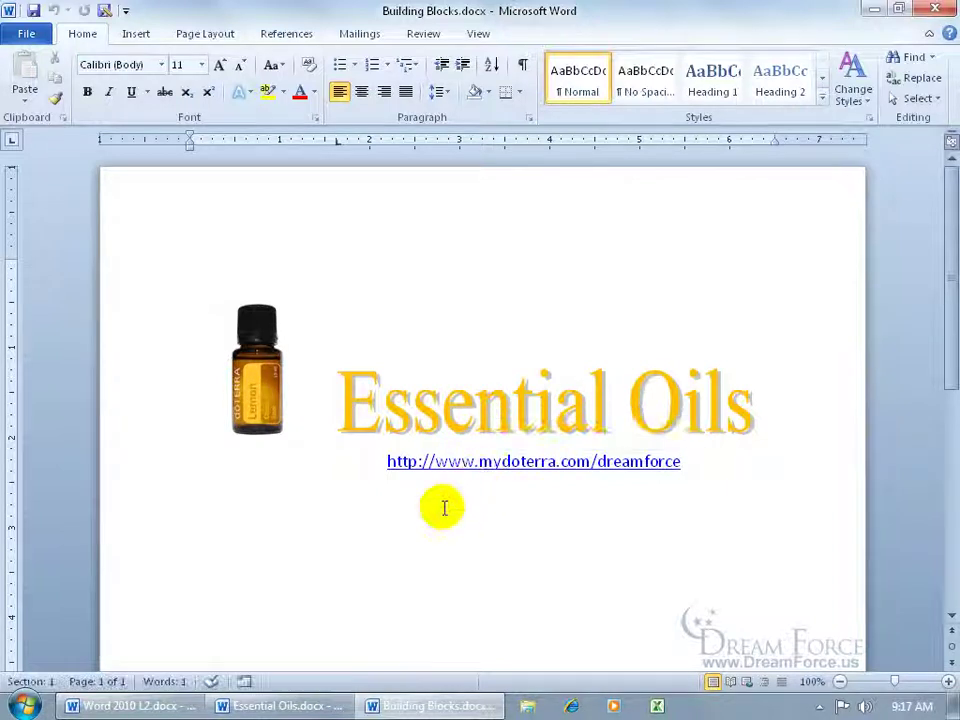
# Step: Select the bottle image, Essential Oils heading and web link lines, with formatting marks shown only while selecting
pyautogui.moveTo(193, 266); pyautogui.dragTo(341, 535)
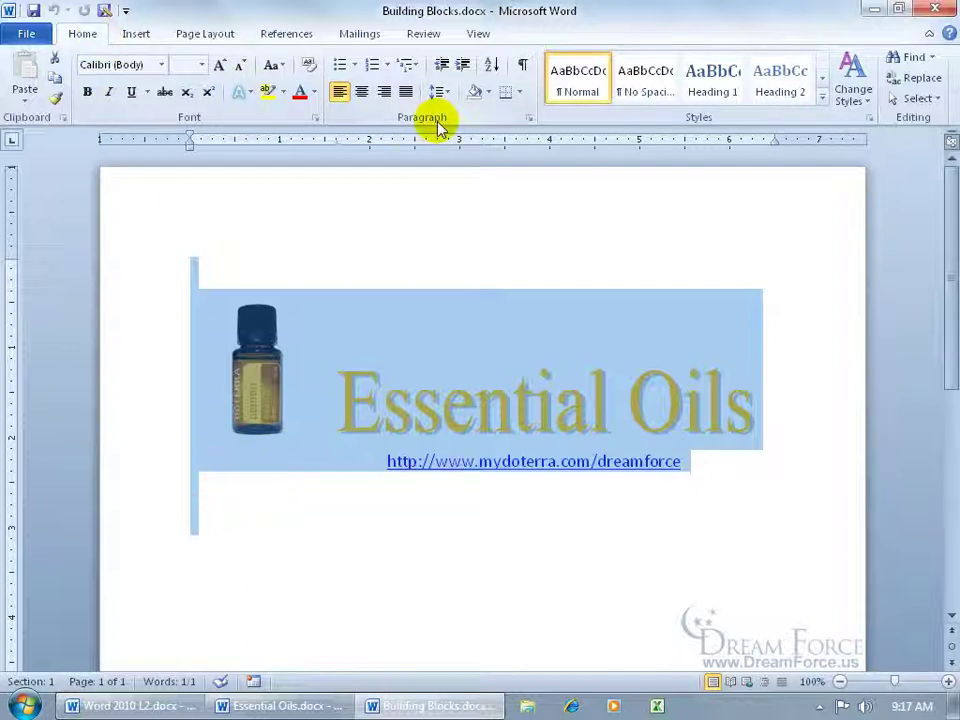
pyautogui.click(523, 67)
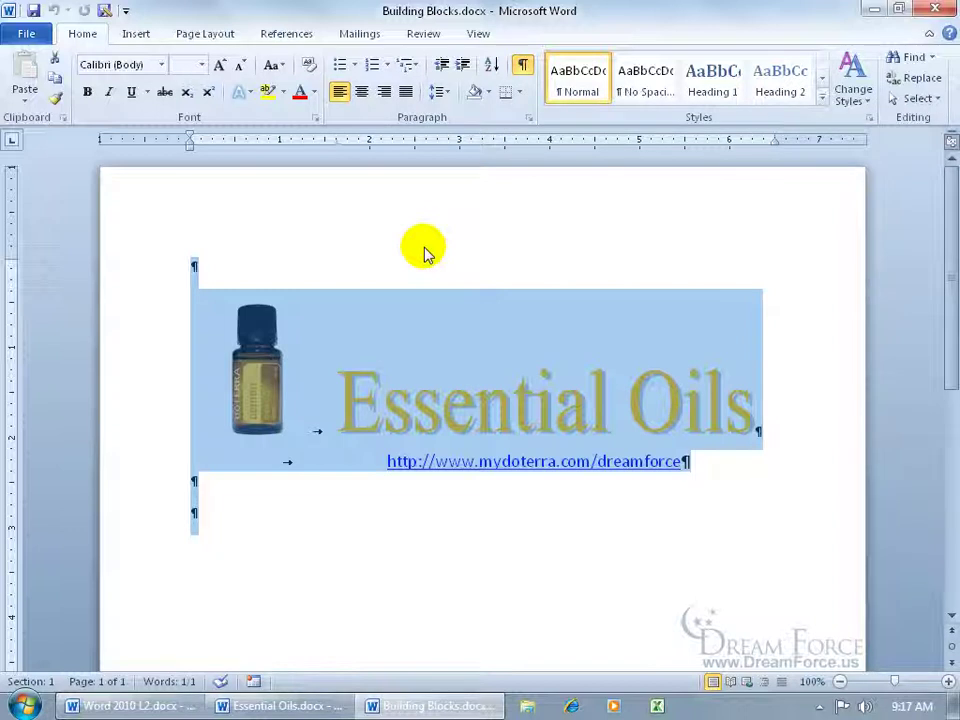
pyautogui.click(200, 266)
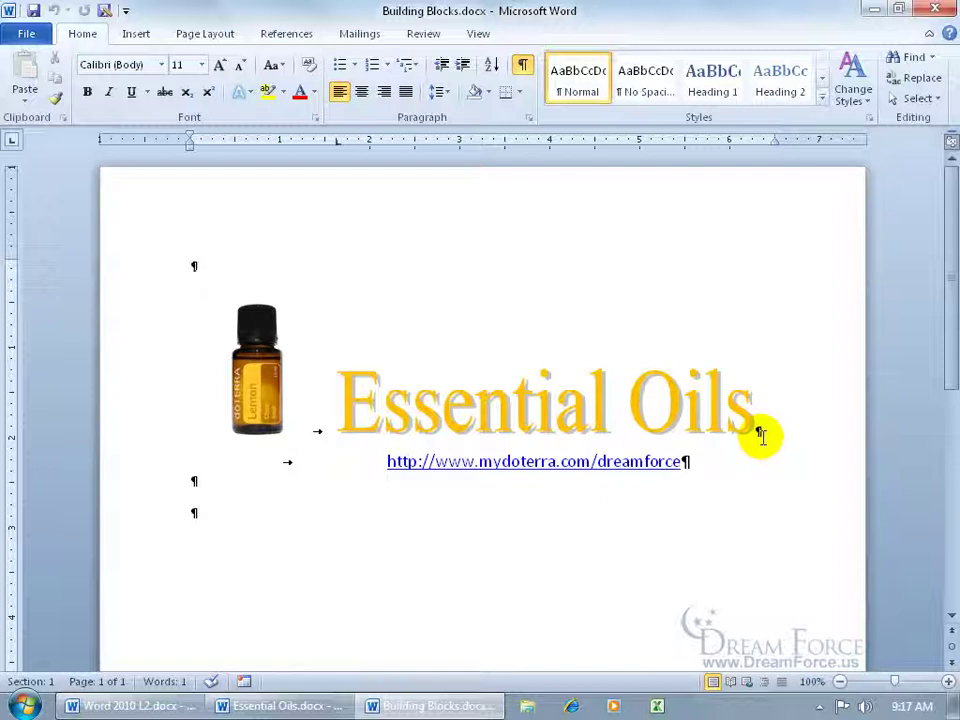
pyautogui.click(184, 426)
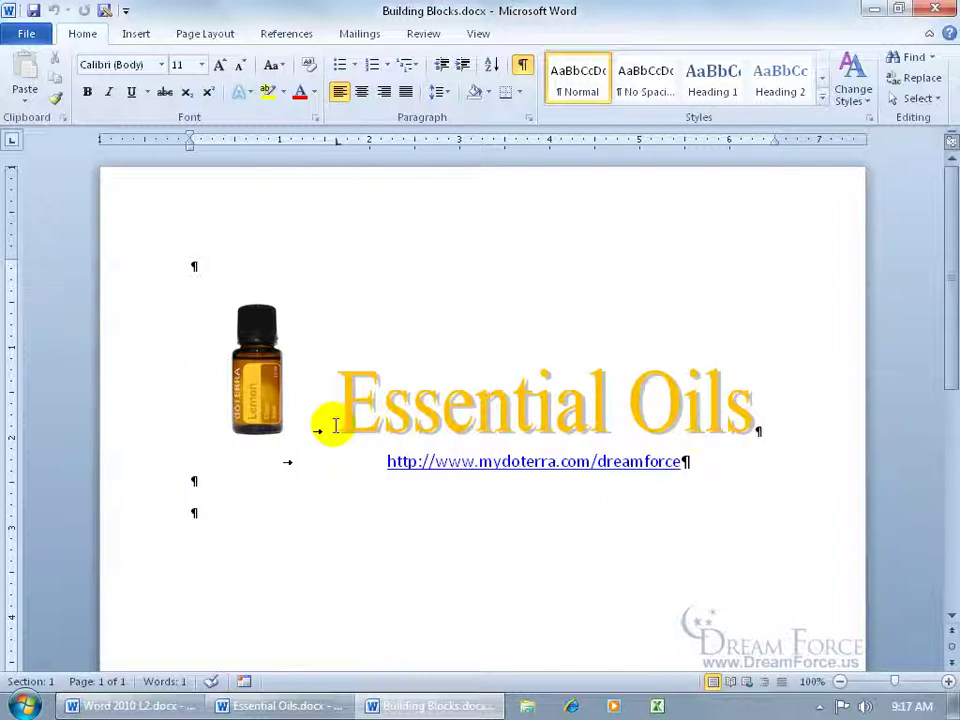
pyautogui.click(185, 427)
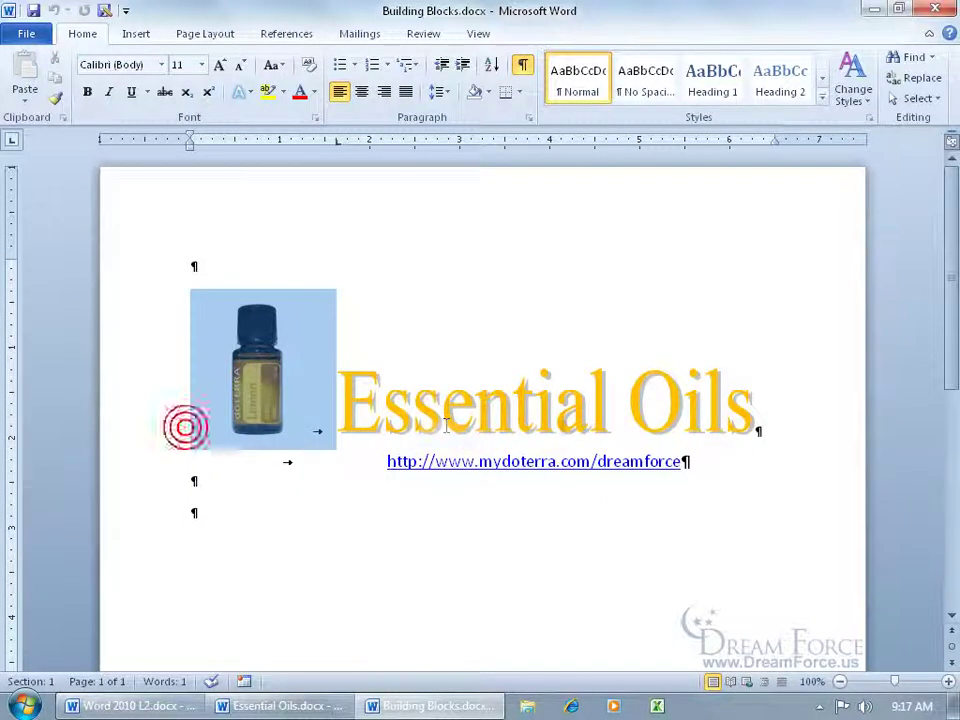
pyautogui.keyDown('shift'); pyautogui.click(770, 419); pyautogui.keyUp('shift')
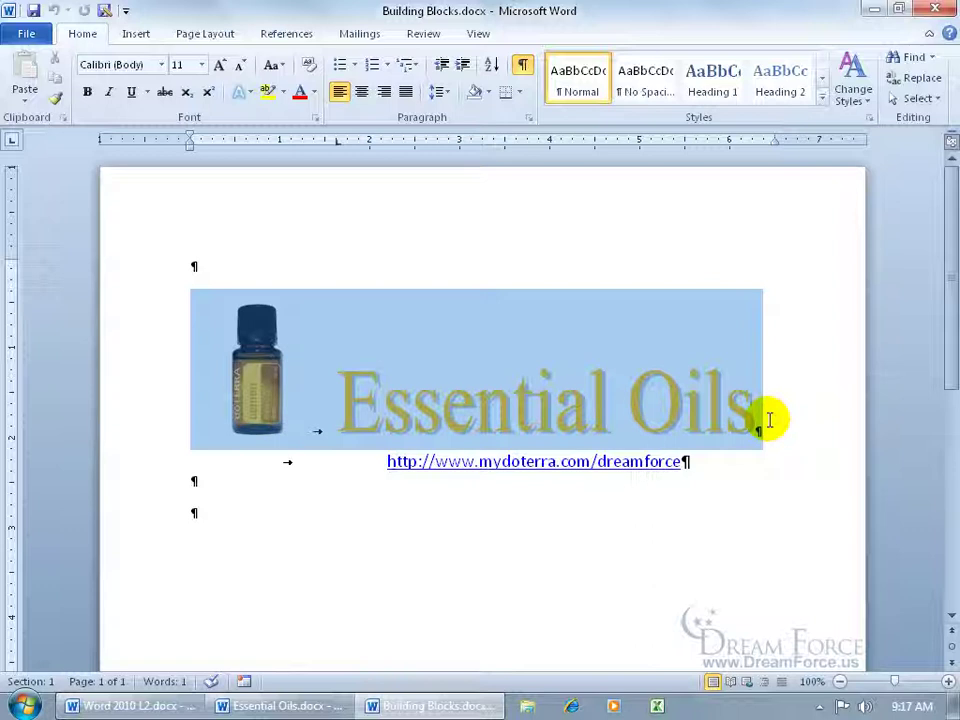
pyautogui.keyDown('shift'); pyautogui.click(754, 460); pyautogui.keyUp('shift')
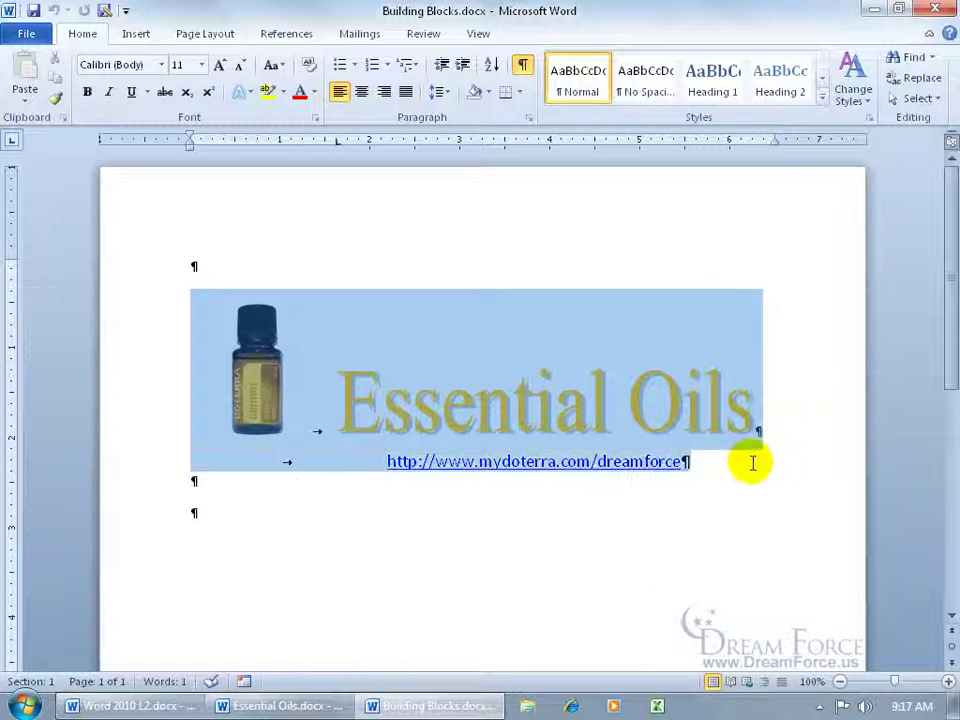
pyautogui.keyDown('shift'); pyautogui.click(700, 468); pyautogui.keyUp('shift')
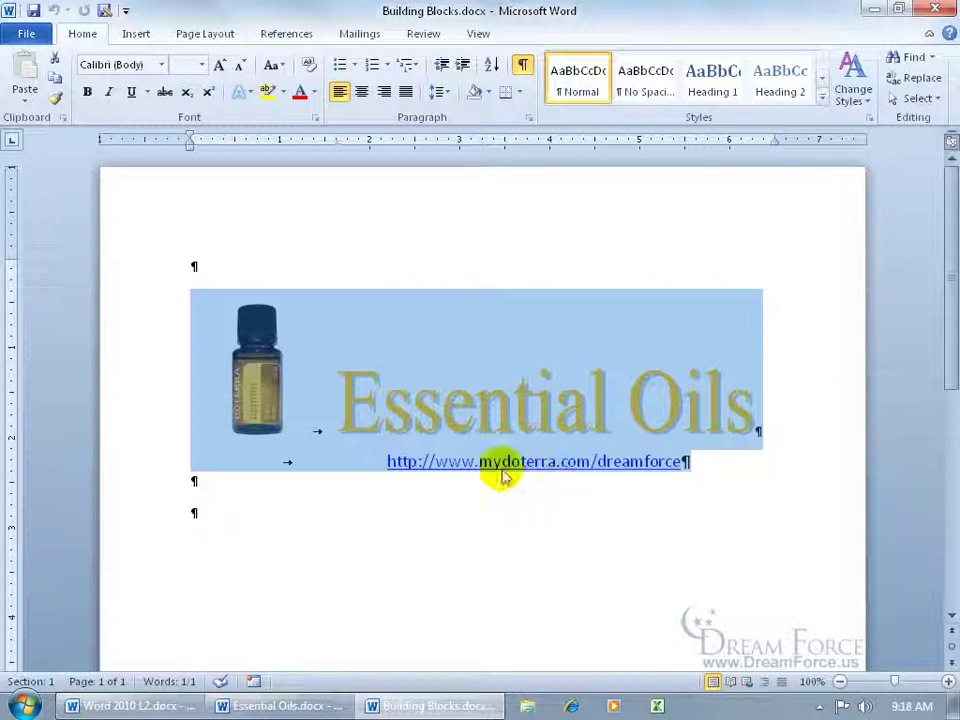
pyautogui.click(522, 65)
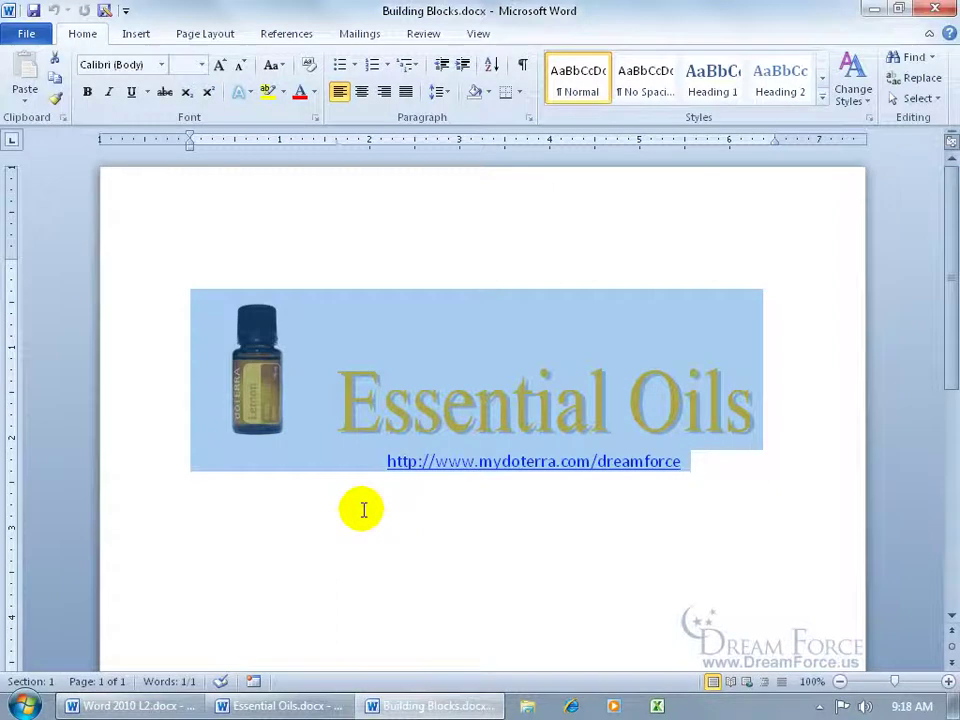
# Step: Display the Built-In Text Box gallery with designs like Simple Text Box
pyautogui.click(137, 34)
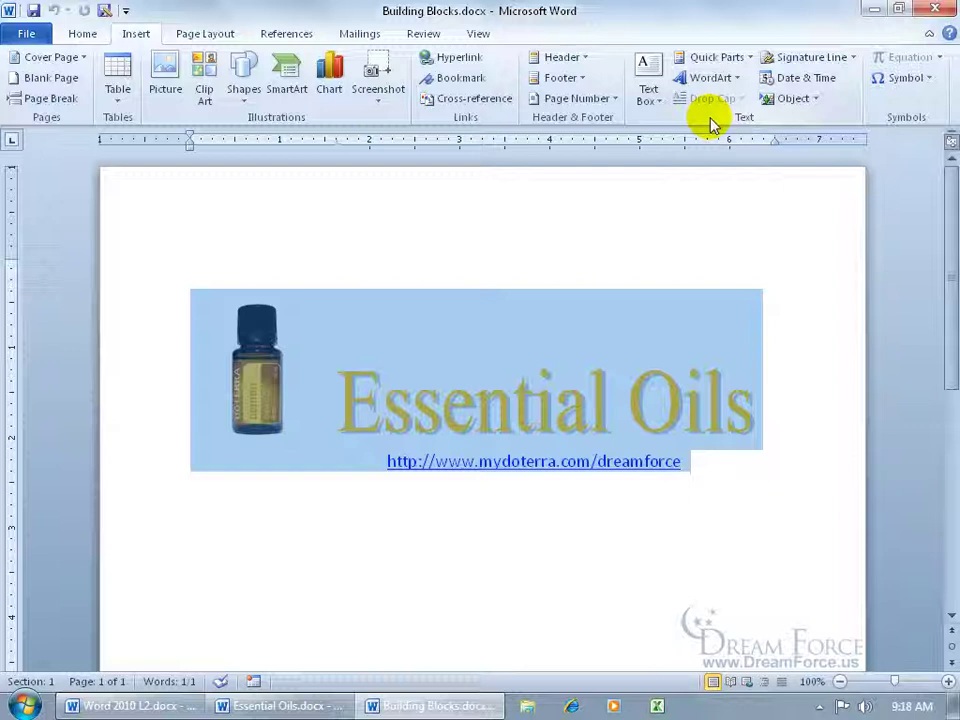
pyautogui.click(750, 58)
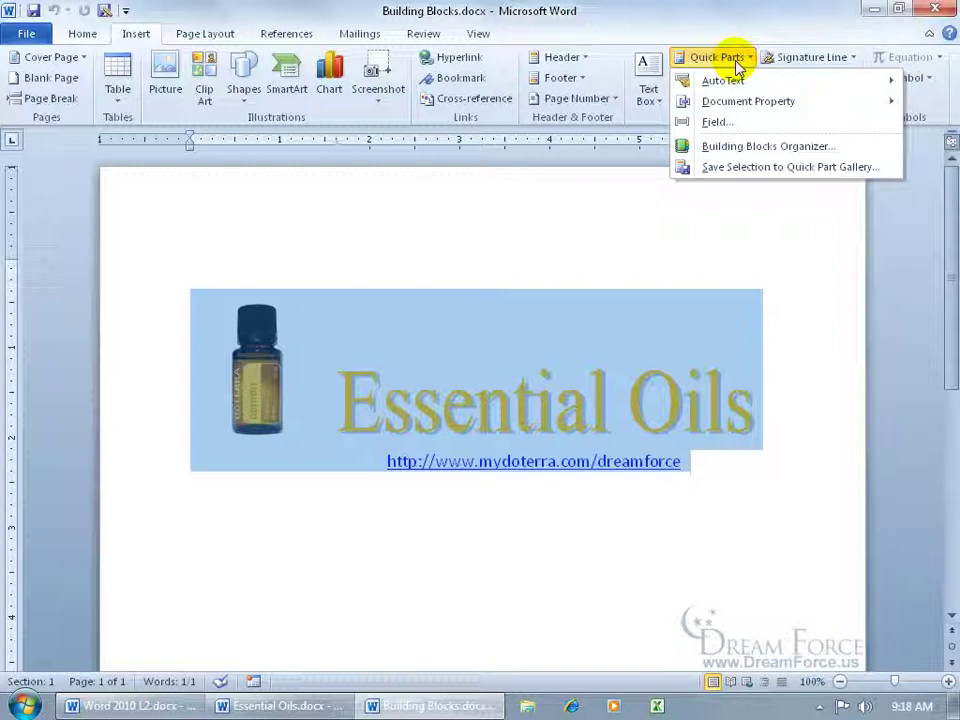
pyautogui.click(648, 97)
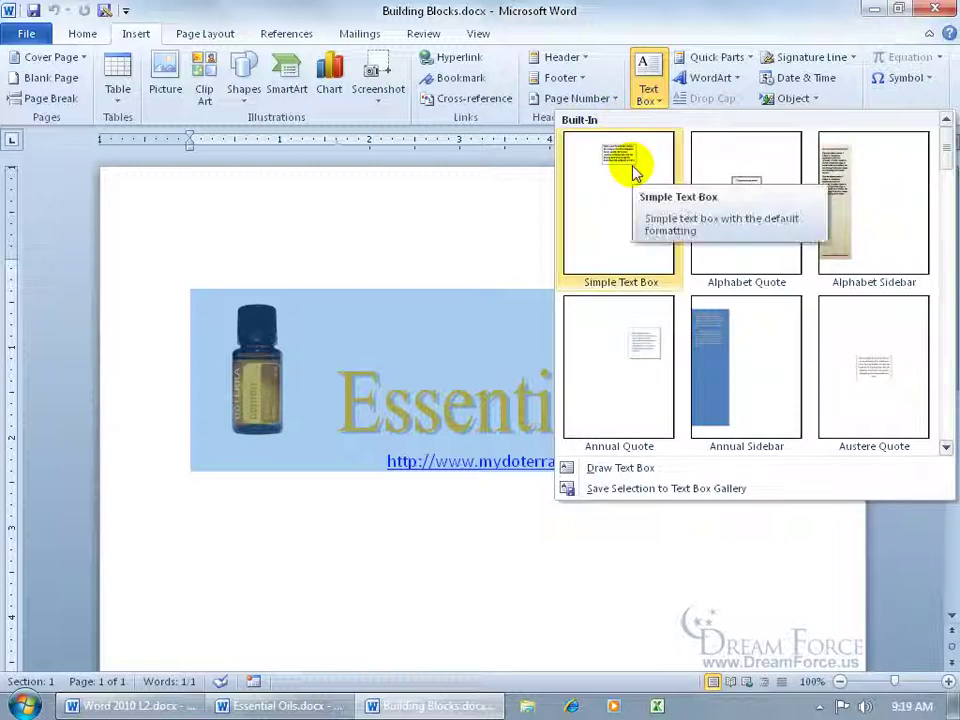
# Step: Choose Save Selection to Quick Part Gallery to bring up the Create New Building Block dialog
pyautogui.click(743, 58)
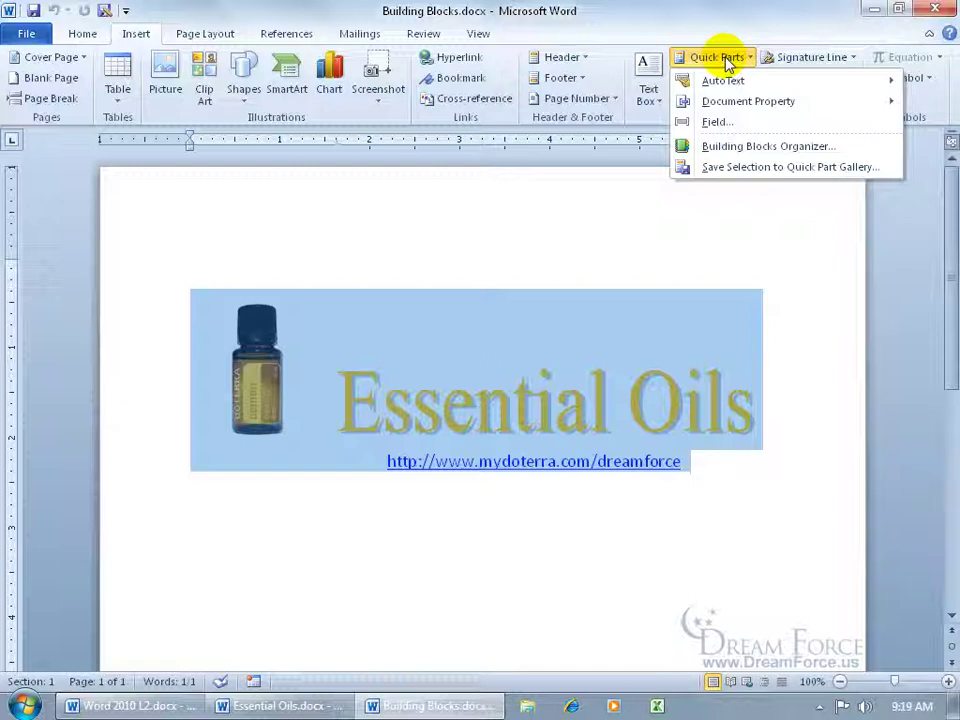
pyautogui.click(683, 32)
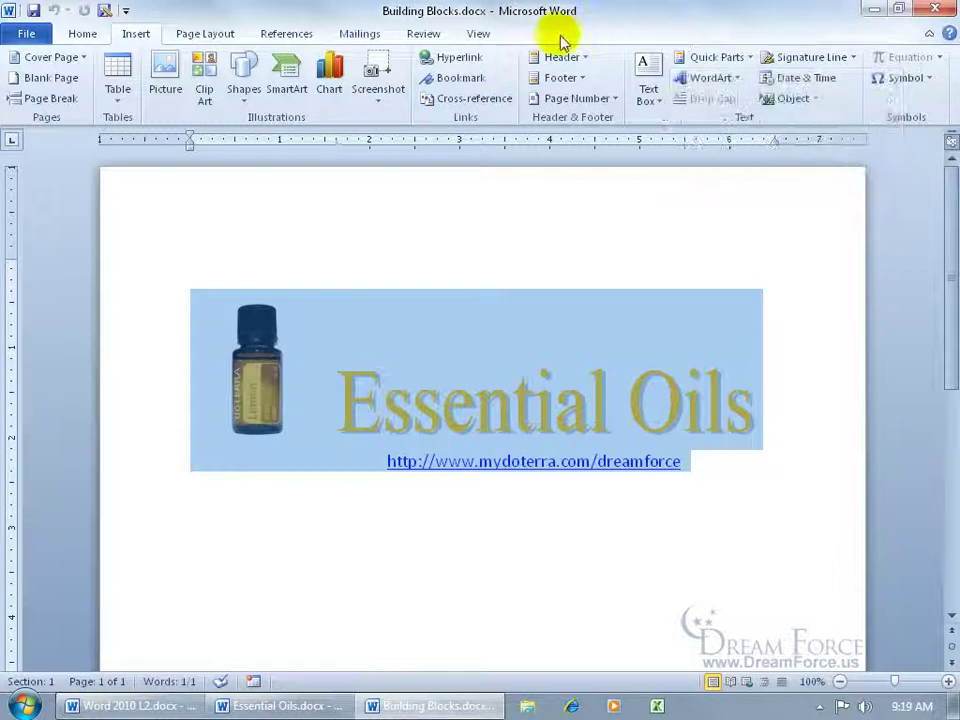
pyautogui.click(734, 60)
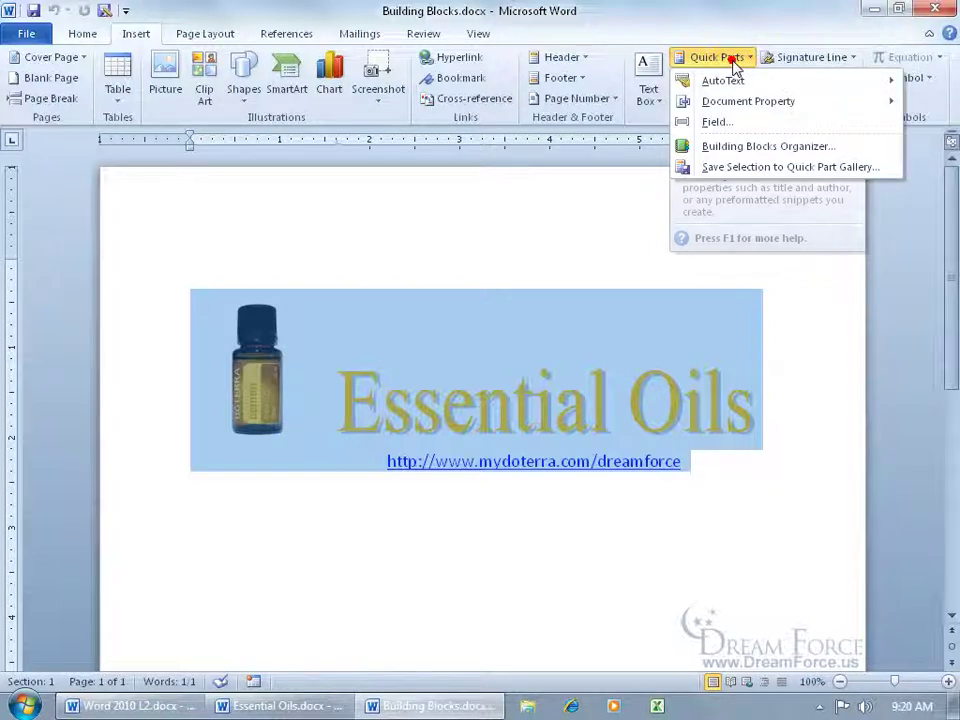
pyautogui.click(740, 168)
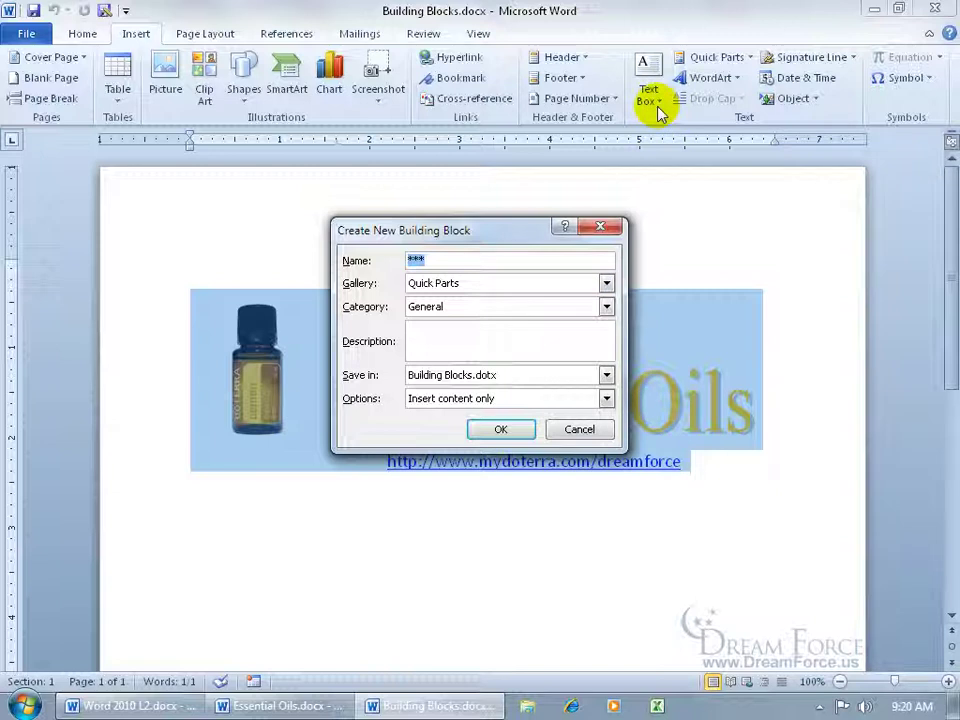
# Step: Keep the Quick Parts gallery and name the block 'Lemon Essential Oil Image Headin'
pyautogui.click(606, 283)
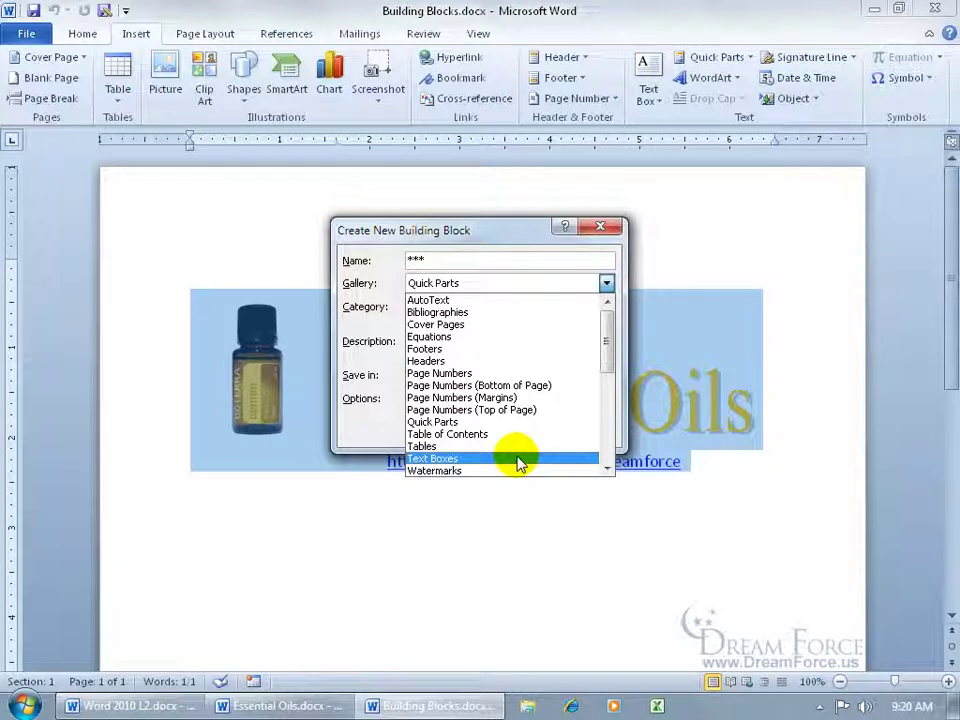
pyautogui.click(382, 304)
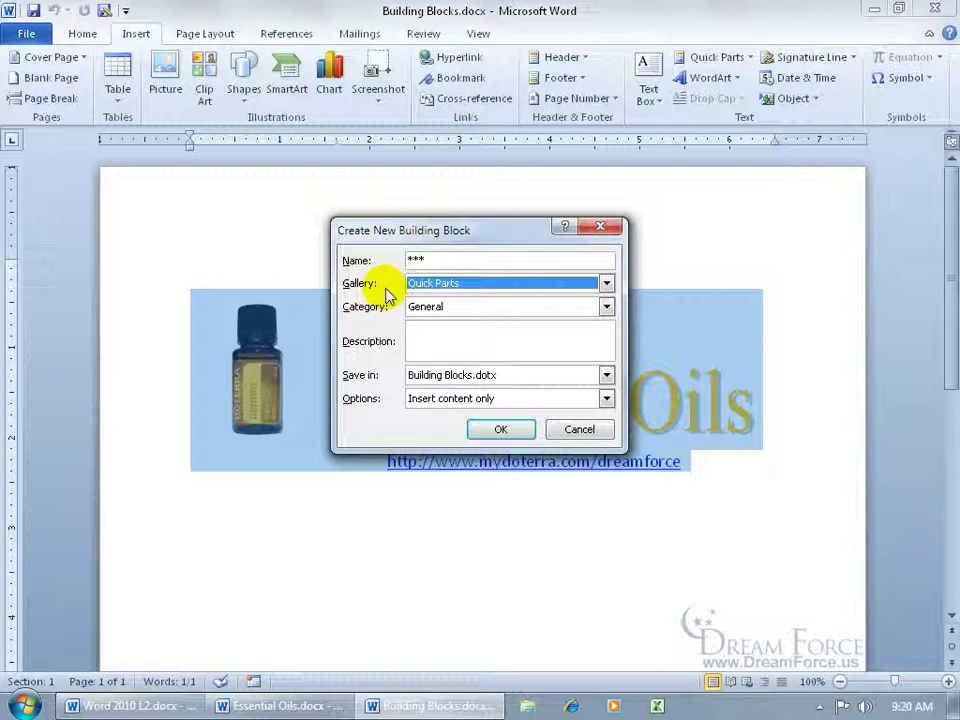
pyautogui.moveTo(441, 259); pyautogui.dragTo(392, 262)
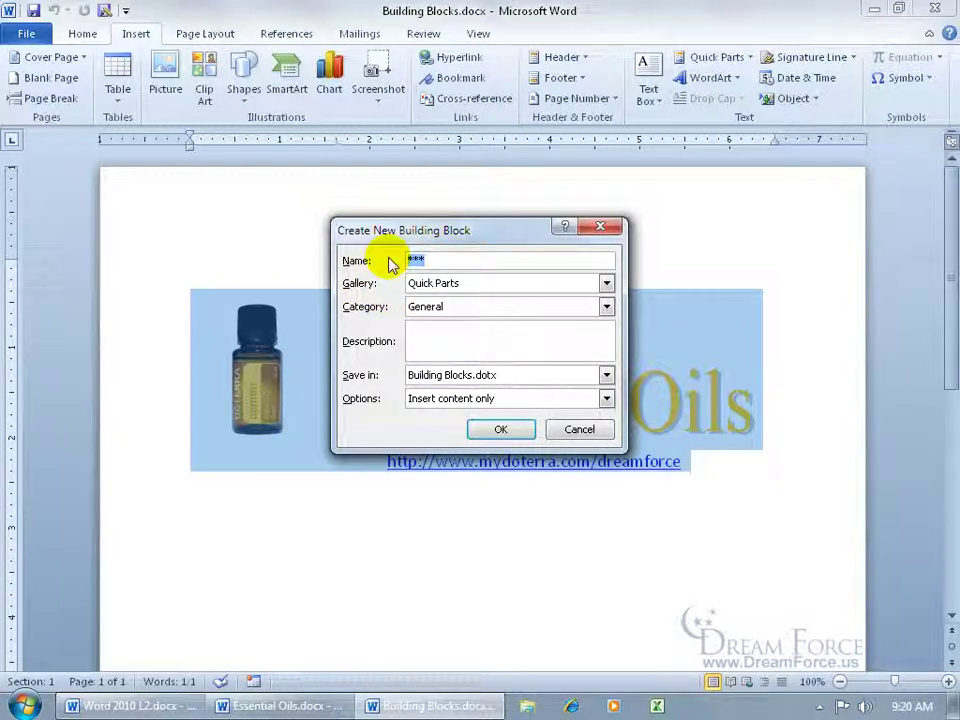
pyautogui.write('Lemon Essential Oil Image ')
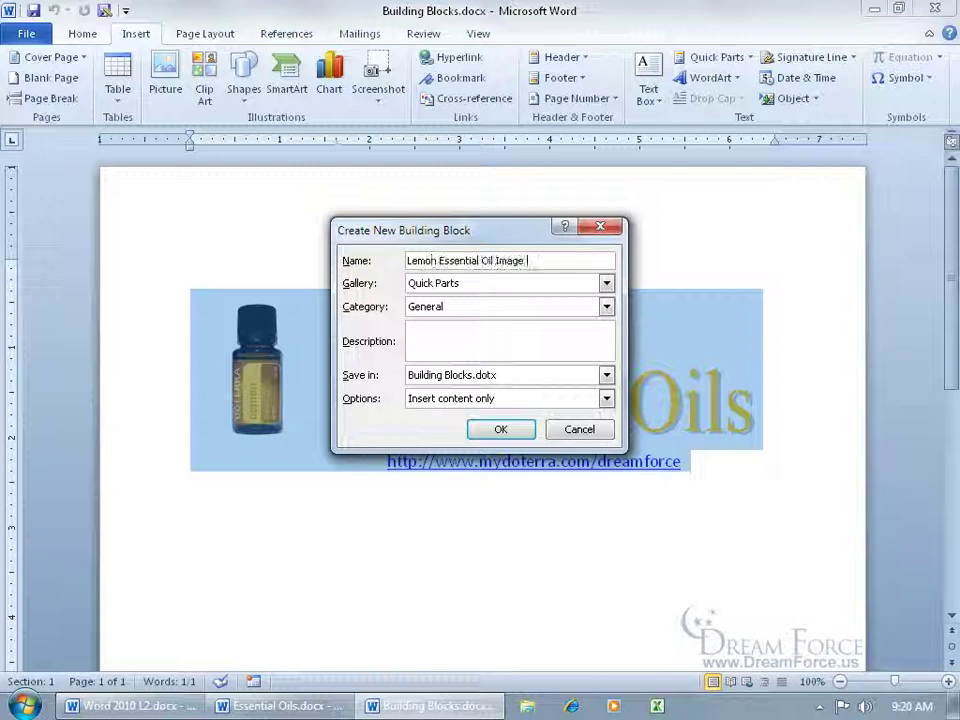
pyautogui.write('Headin')
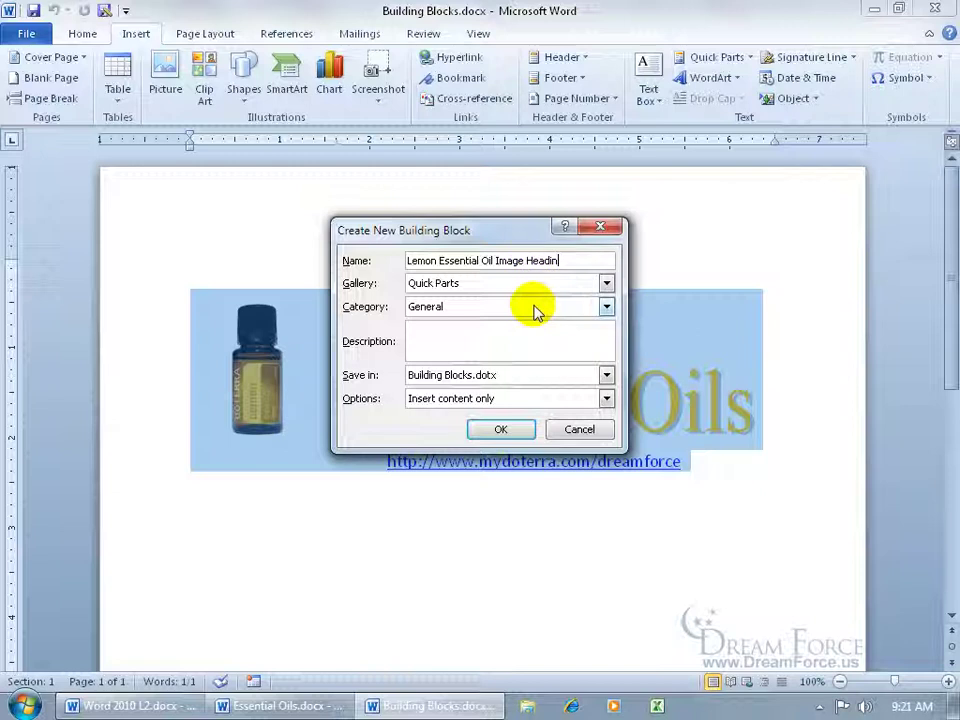
pyautogui.click(606, 307)
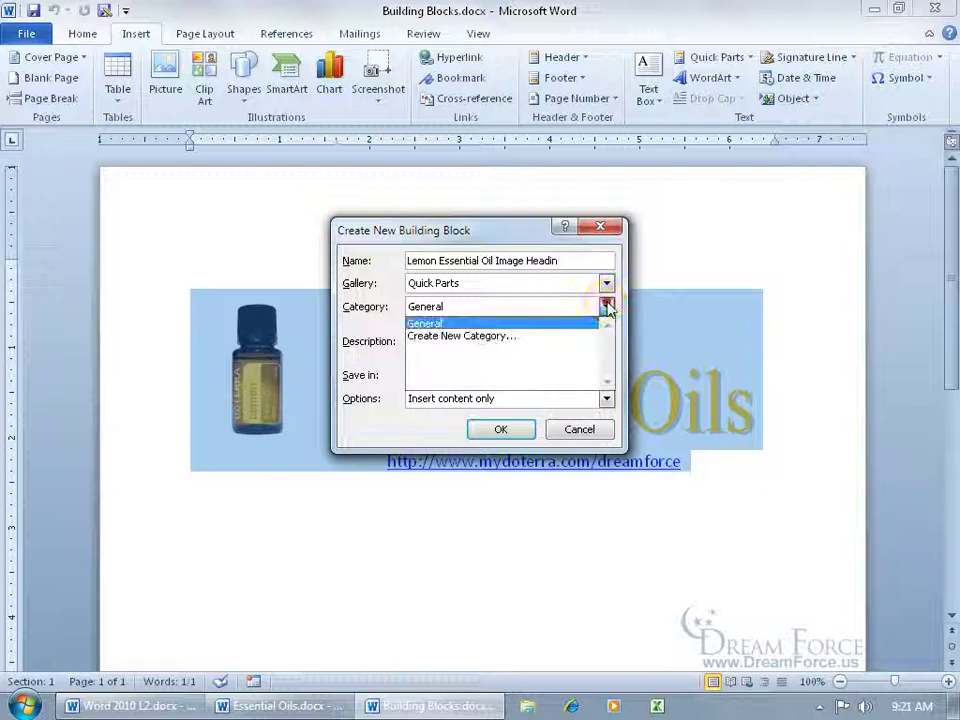
# Step: Create a new category called 'Essential Oils' and assign it to the block
pyautogui.click(538, 338)
pyautogui.write('Essential Oils')
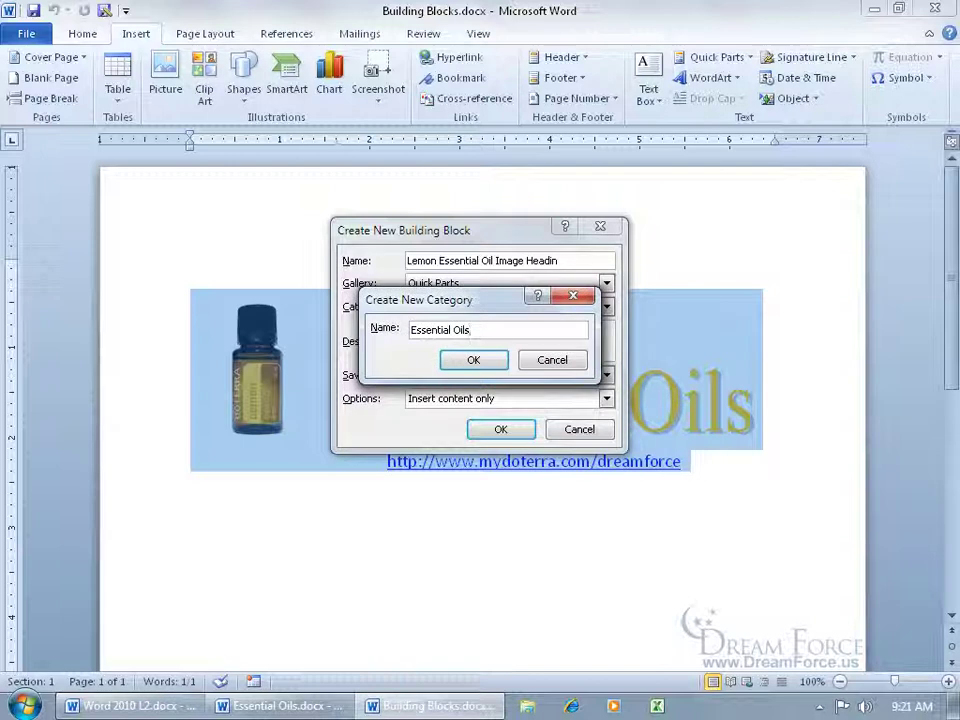
pyautogui.click(493, 365)
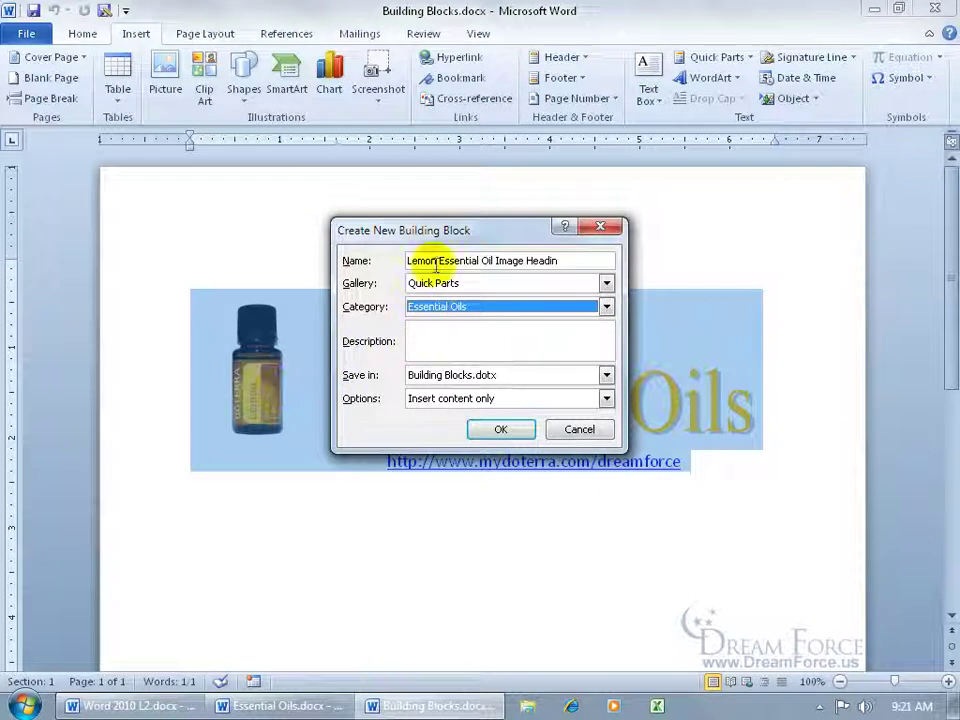
pyautogui.click(439, 326)
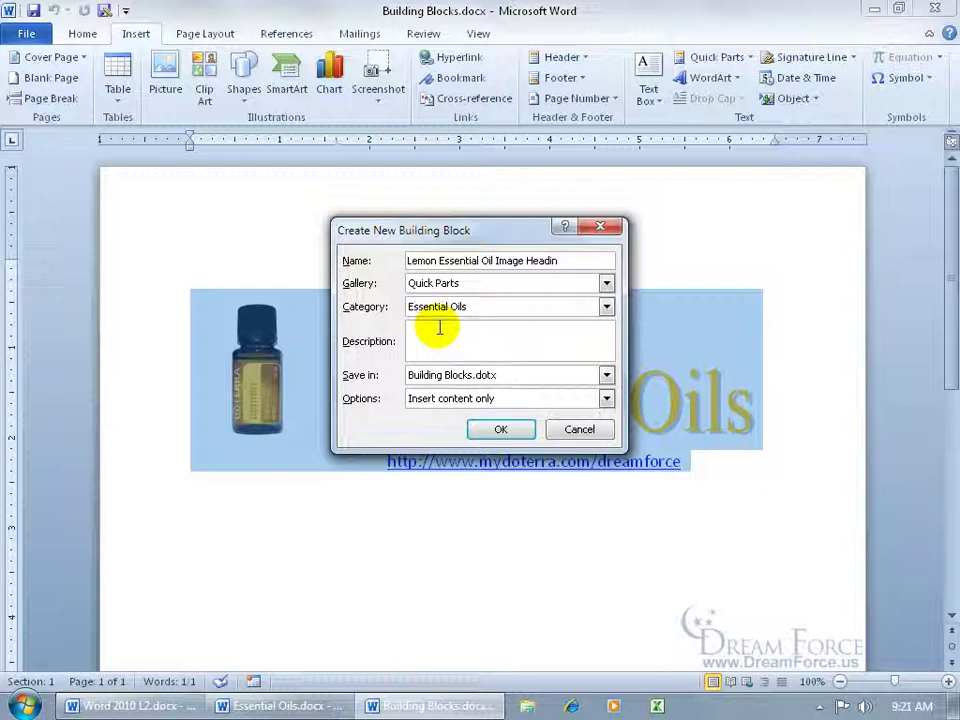
# Step: Describe it as 'This is a lemon oil image with heading and website link.', save in Building Blocks.dotx, content only
pyautogui.write('This is a lemon oil image with heading and website link.')
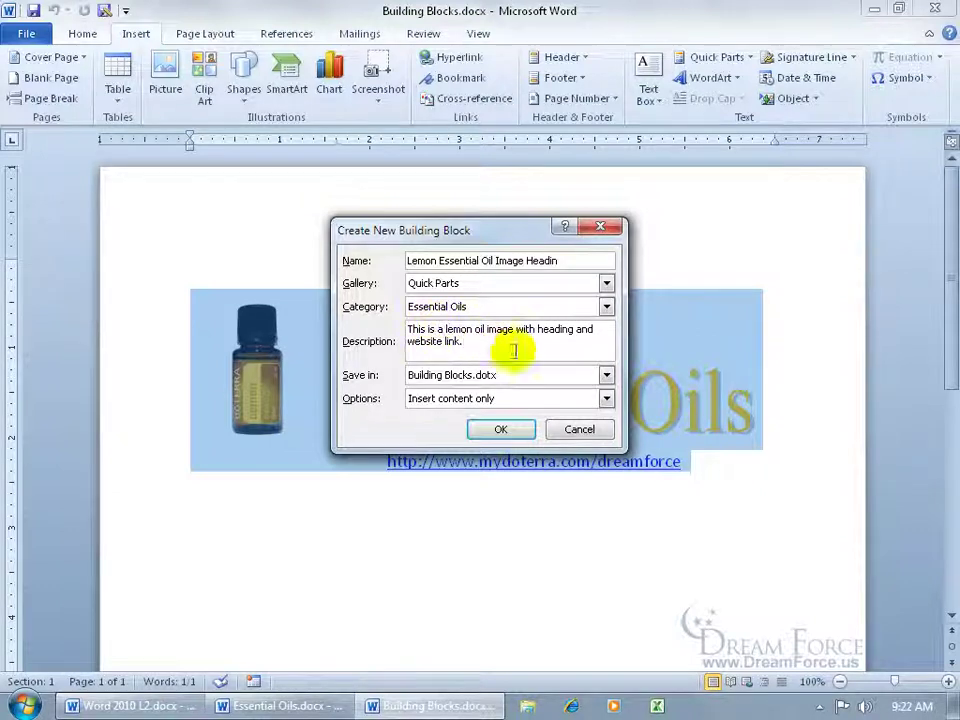
pyautogui.click(606, 375)
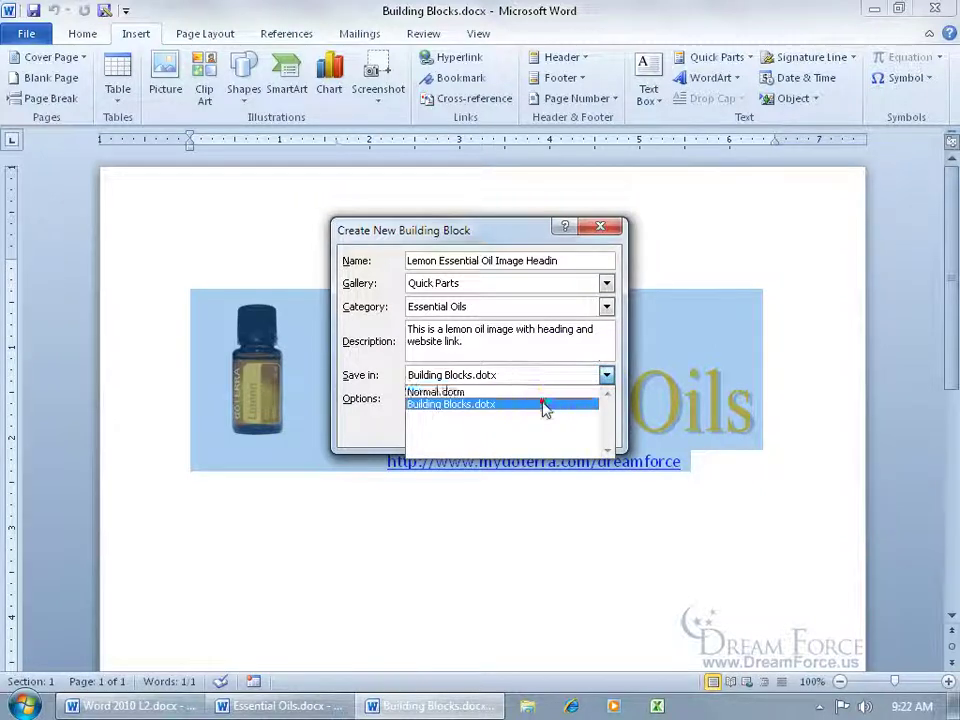
pyautogui.click(570, 404)
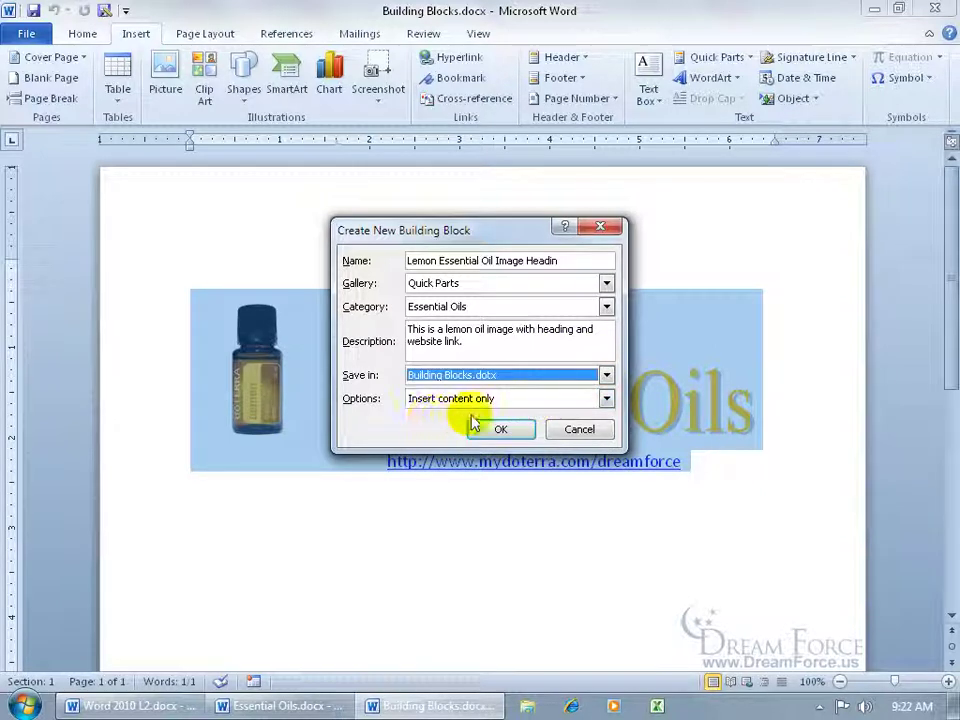
pyautogui.click(606, 398)
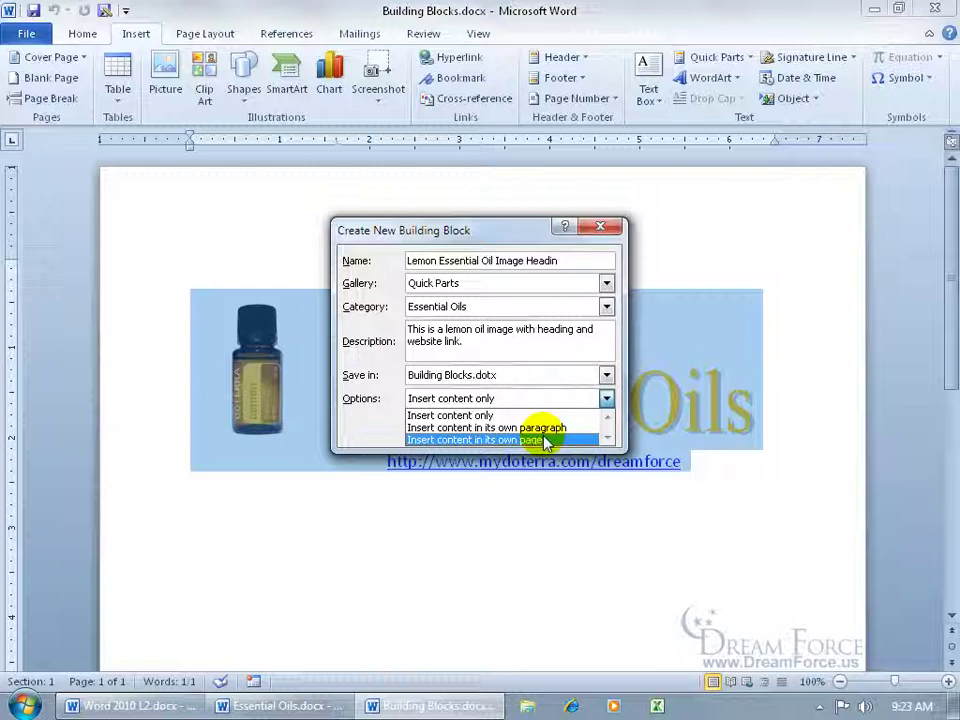
pyautogui.click(368, 399)
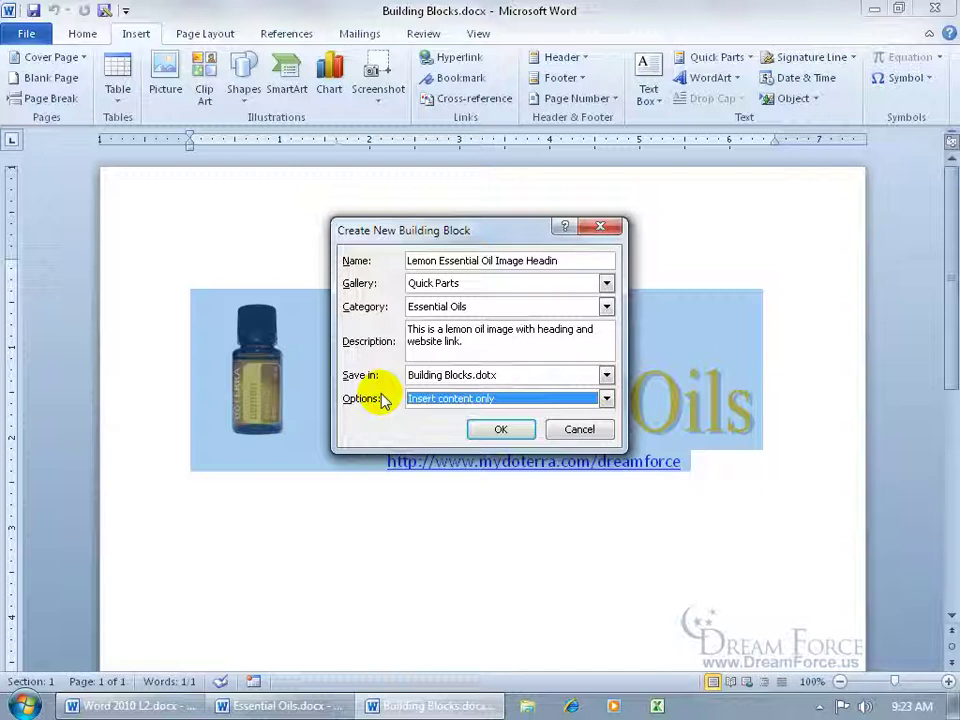
pyautogui.click(500, 432)
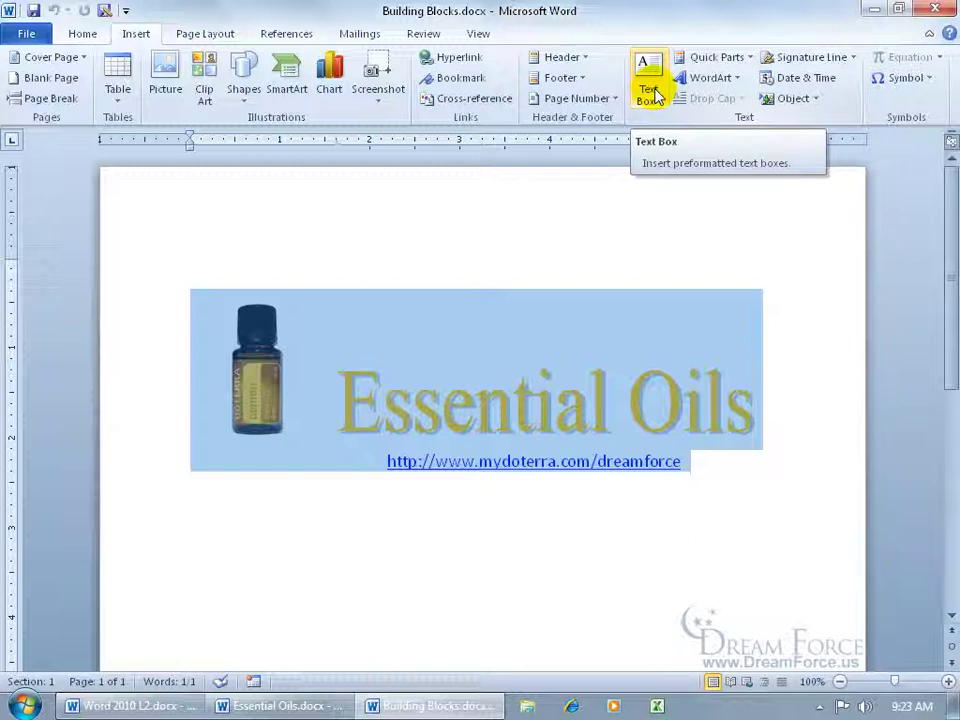
# Step: Confirm the lemon heading appears in Quick Parts, then create a new blank document
pyautogui.click(724, 58)
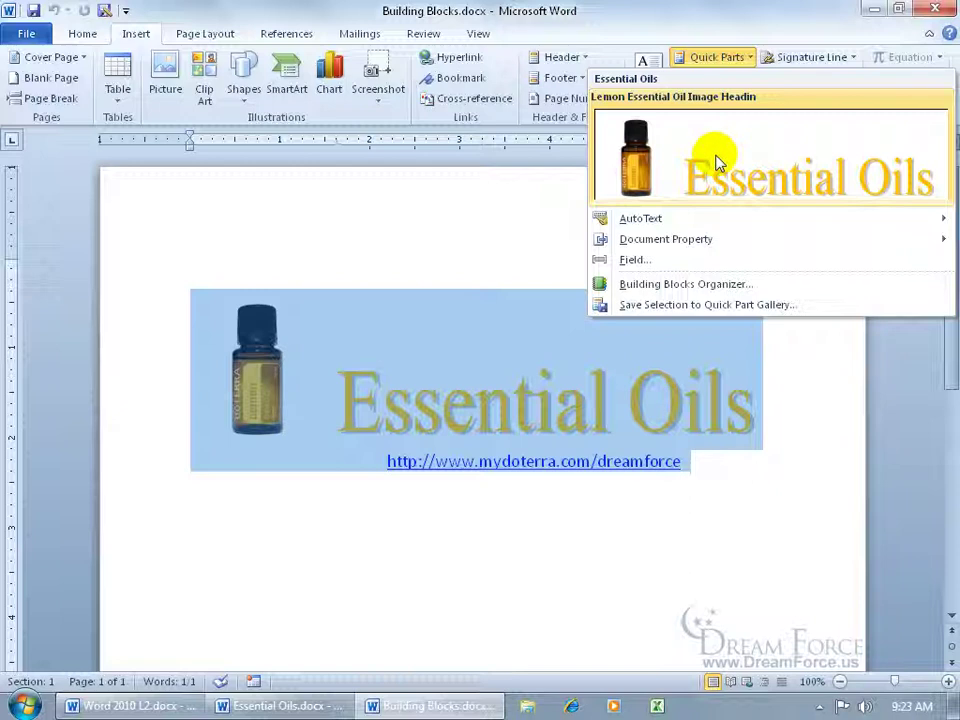
pyautogui.click(448, 313)
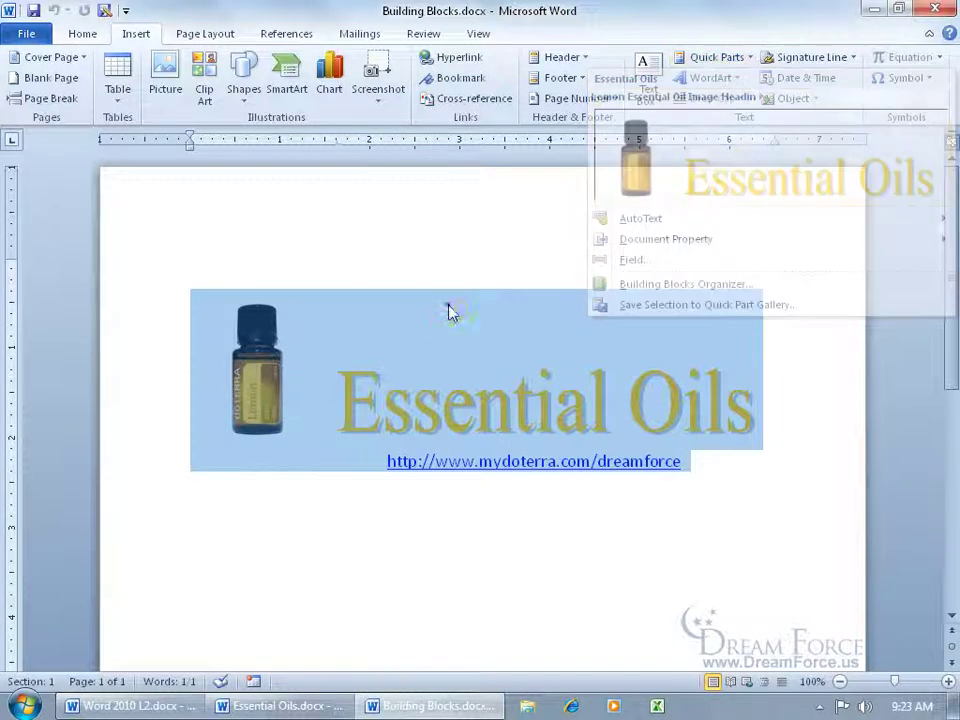
pyautogui.click(28, 33)
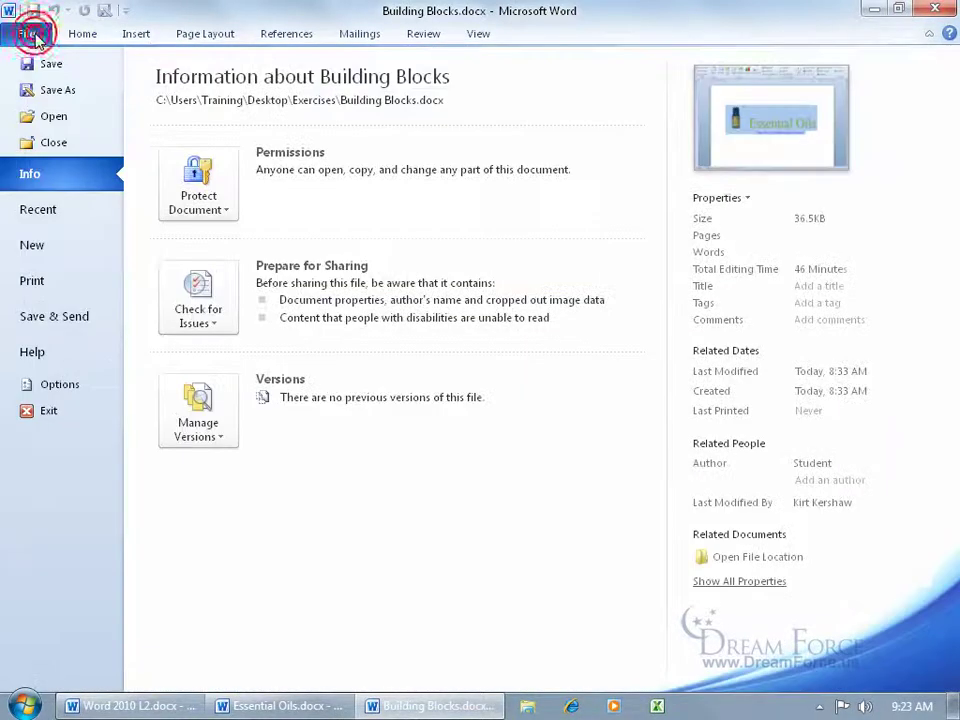
pyautogui.click(60, 252)
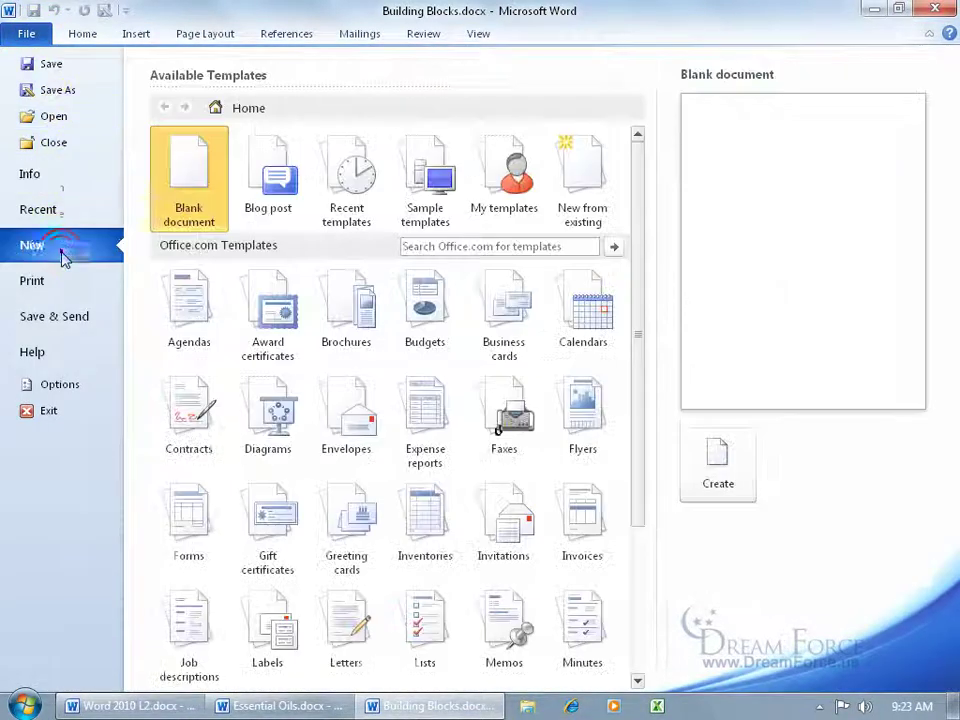
pyautogui.doubleClick(190, 172)
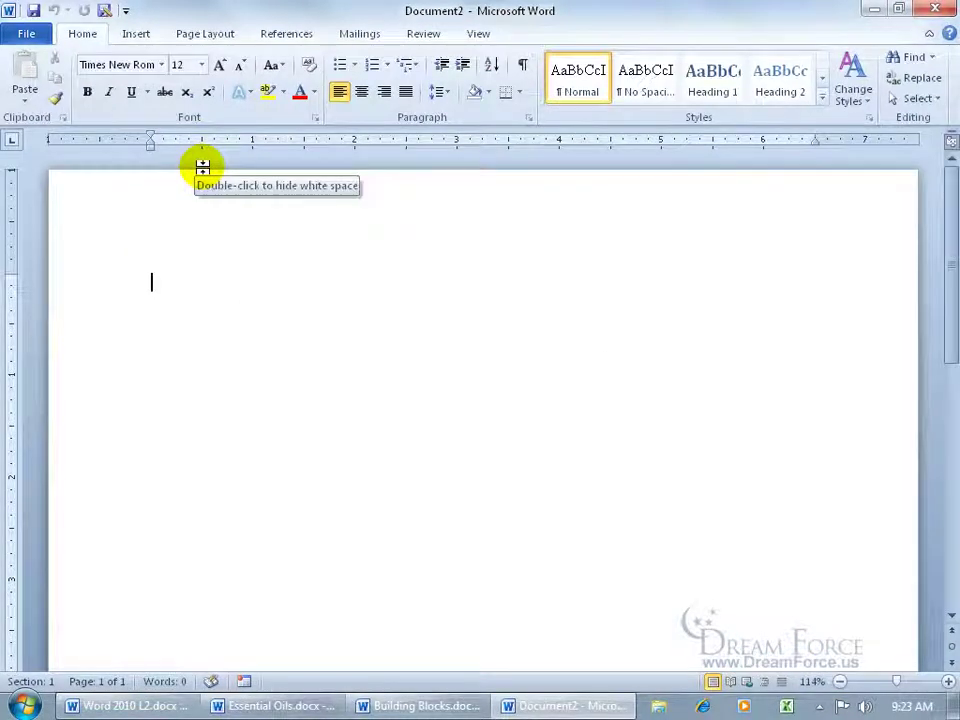
# Step: Insert the Lemon Essential Oil Image Heading Quick Part into Document2
pyautogui.click(139, 34)
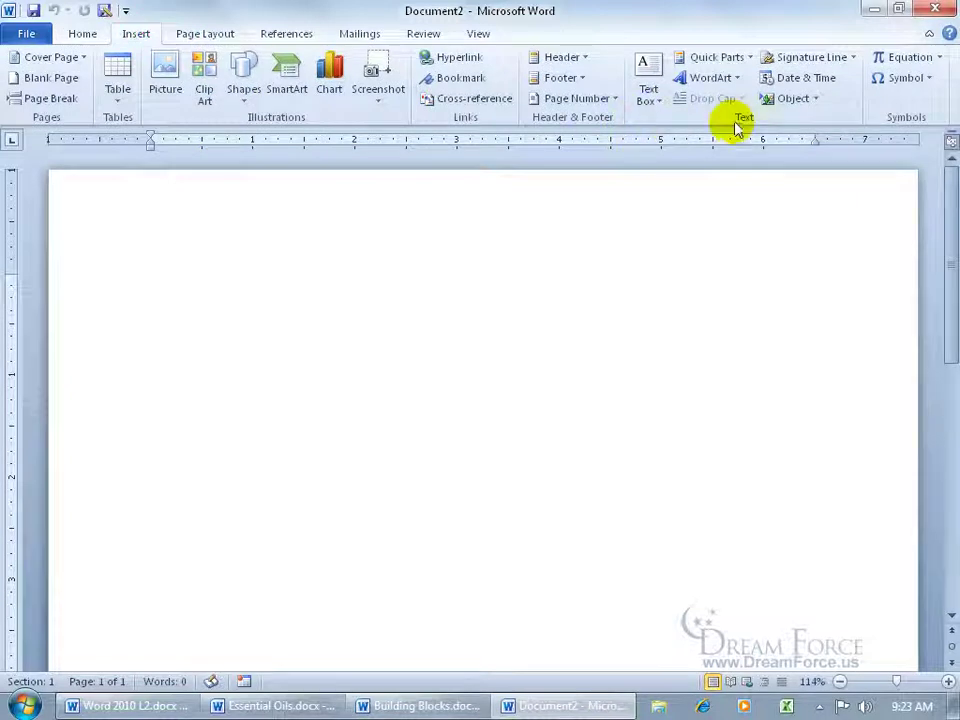
pyautogui.click(745, 57)
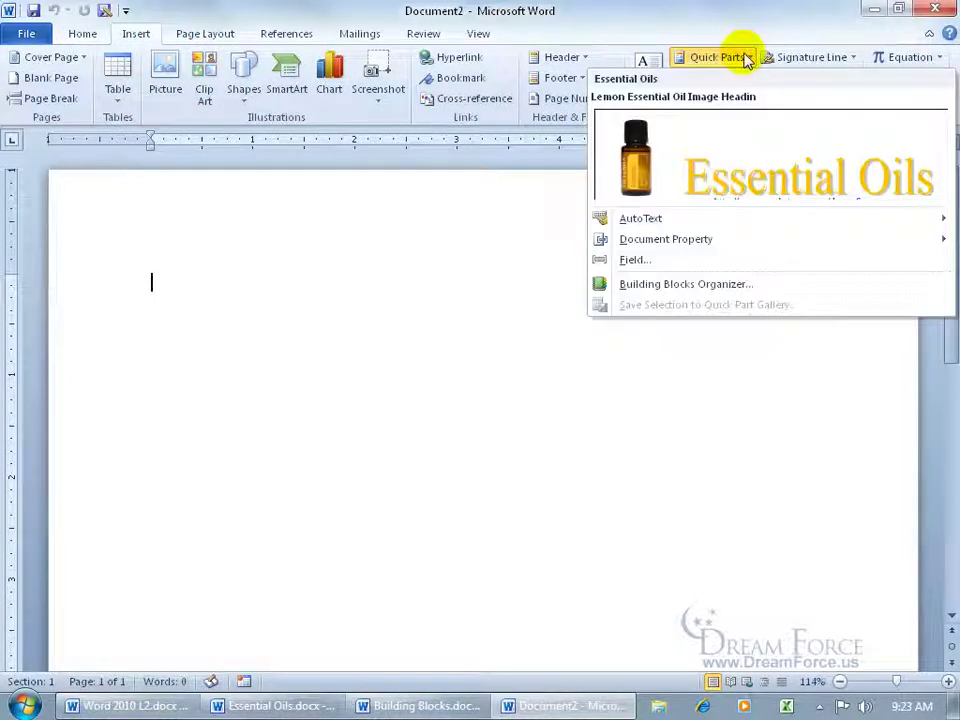
pyautogui.click(750, 162)
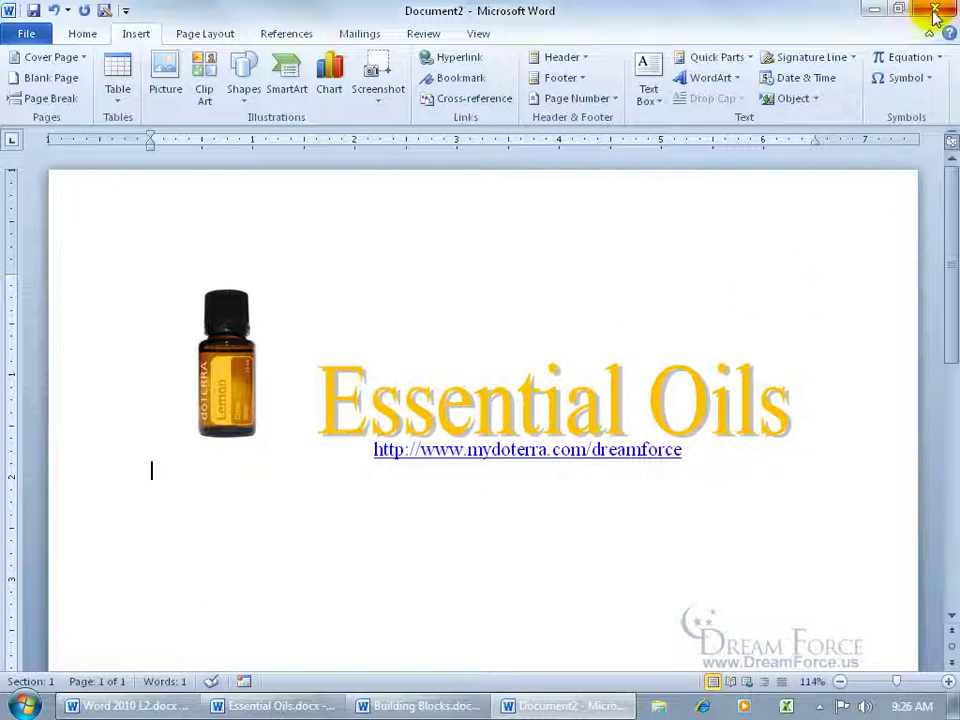
# Step: Close Document2 without saving and return to Building Blocks.docx
pyautogui.click(934, 12)
pyautogui.click(482, 376)
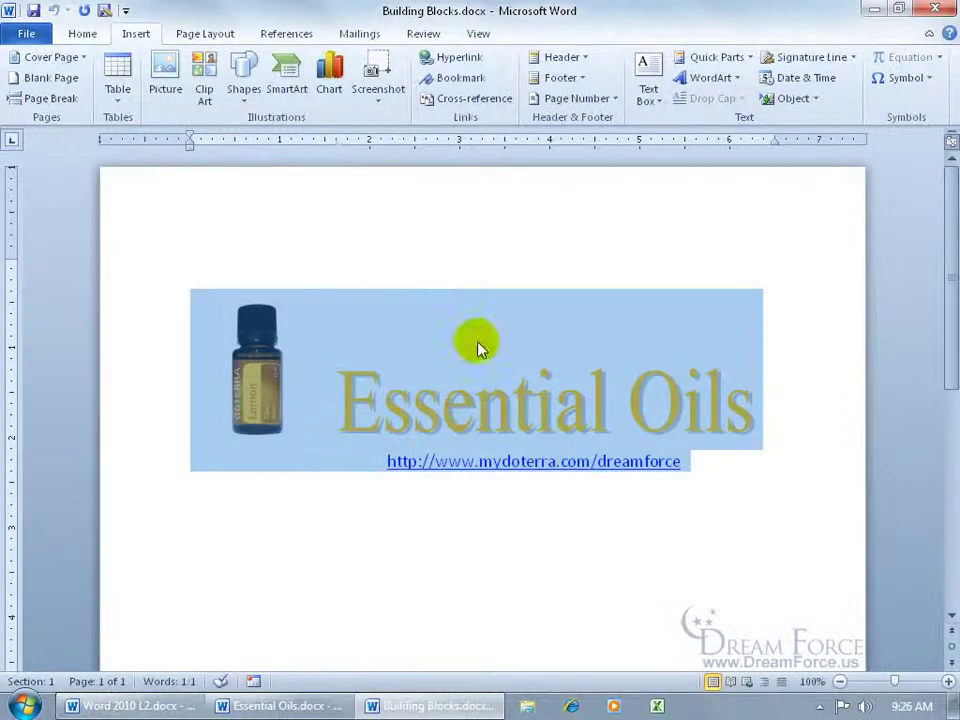
pyautogui.click(395, 301)
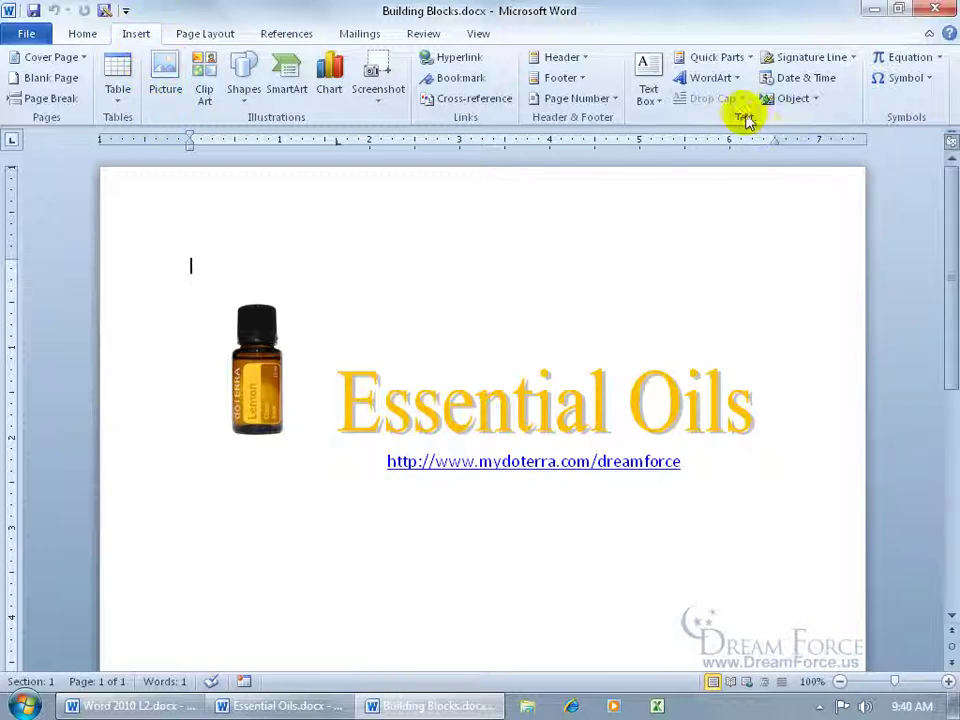
# Step: Open the lemon Quick Part's Edit Properties dialog and cancel without changes
pyautogui.click(712, 57)
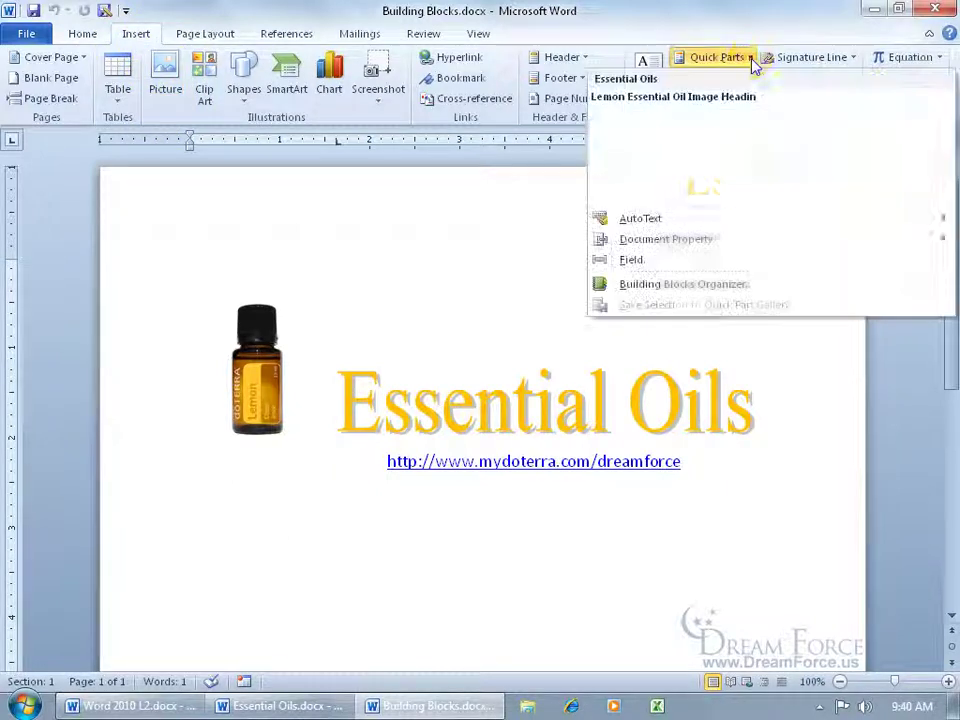
pyautogui.rightClick(707, 157)
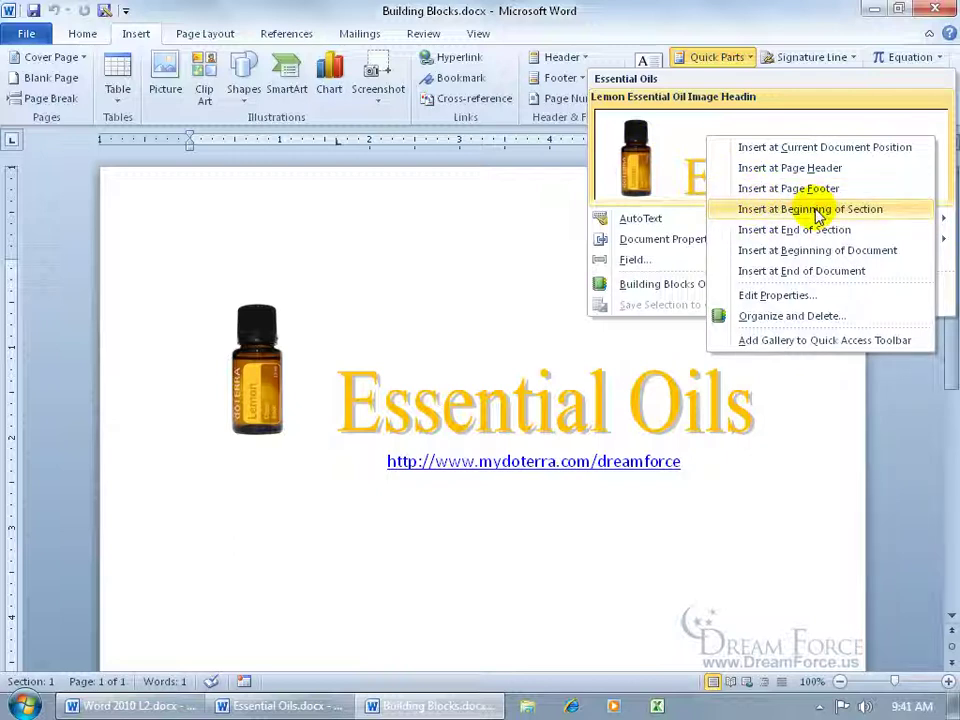
pyautogui.click(758, 295)
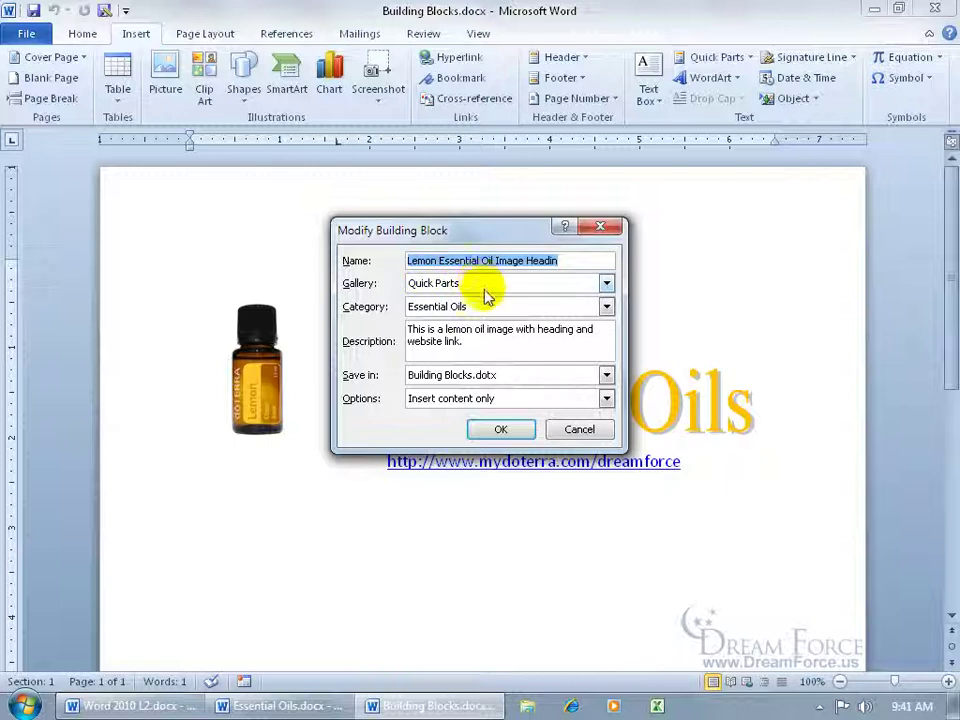
pyautogui.click(581, 429)
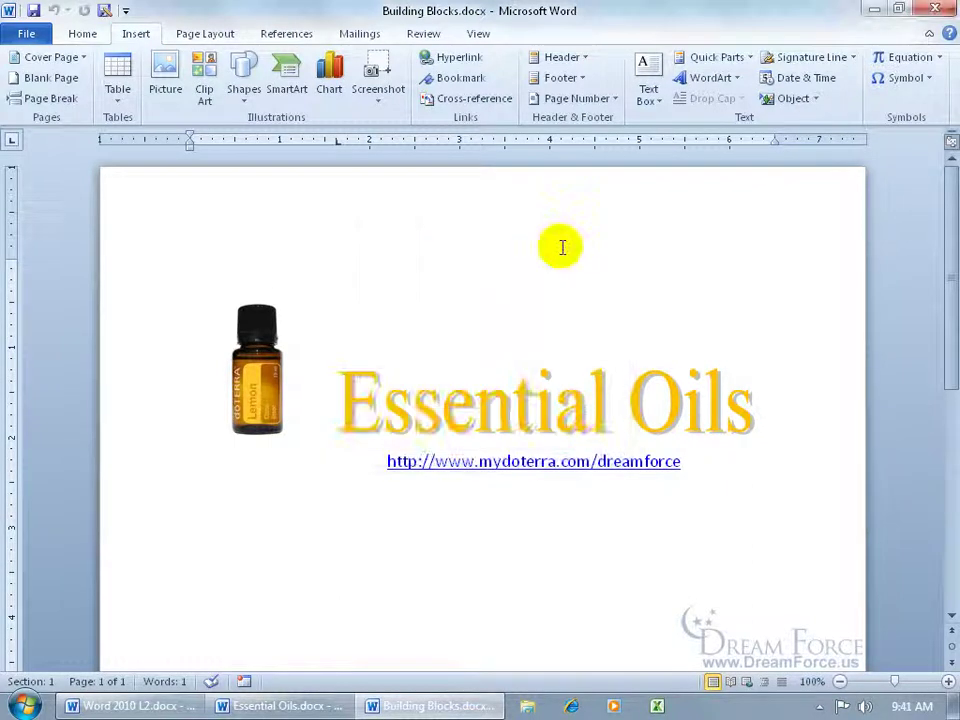
pyautogui.click(748, 58)
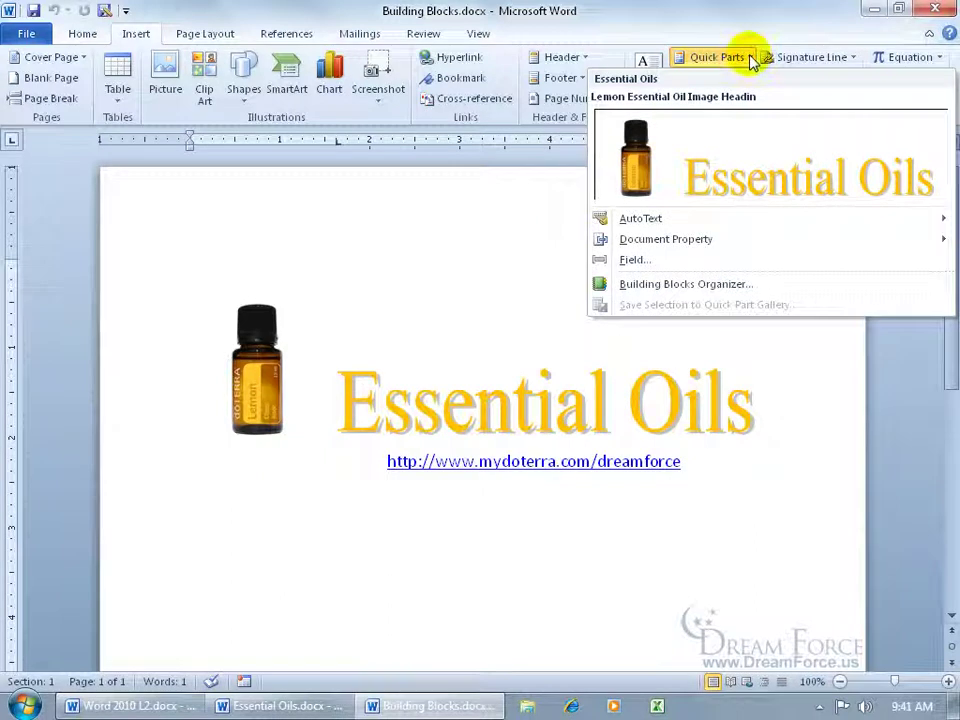
pyautogui.rightClick(707, 160)
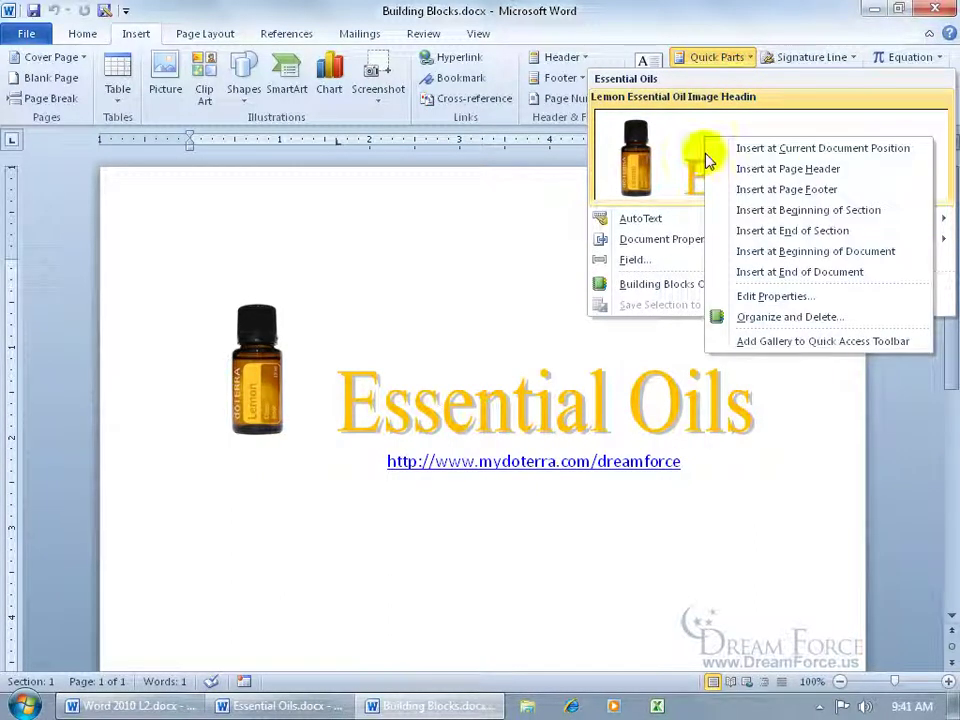
pyautogui.click(777, 317)
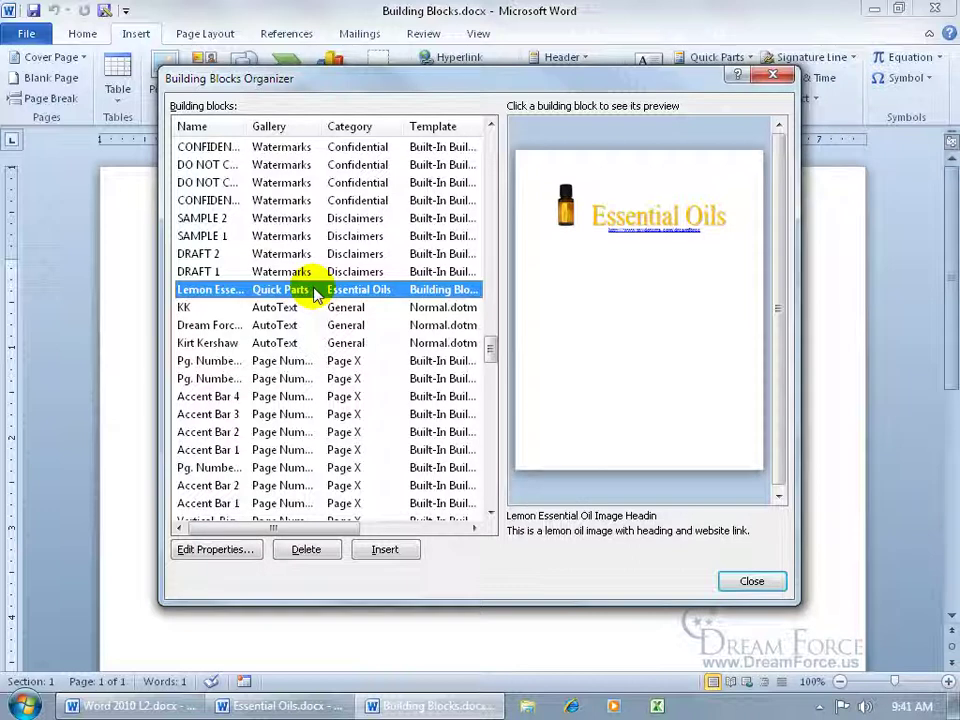
pyautogui.click(420, 165)
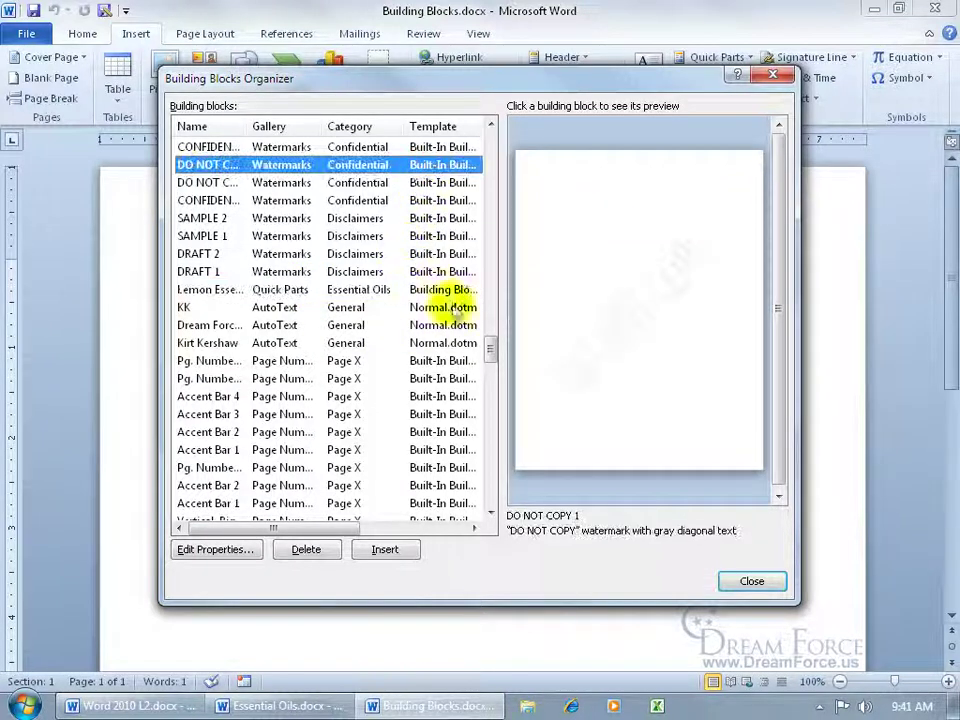
pyautogui.moveTo(490, 348); pyautogui.dragTo(483, 185)
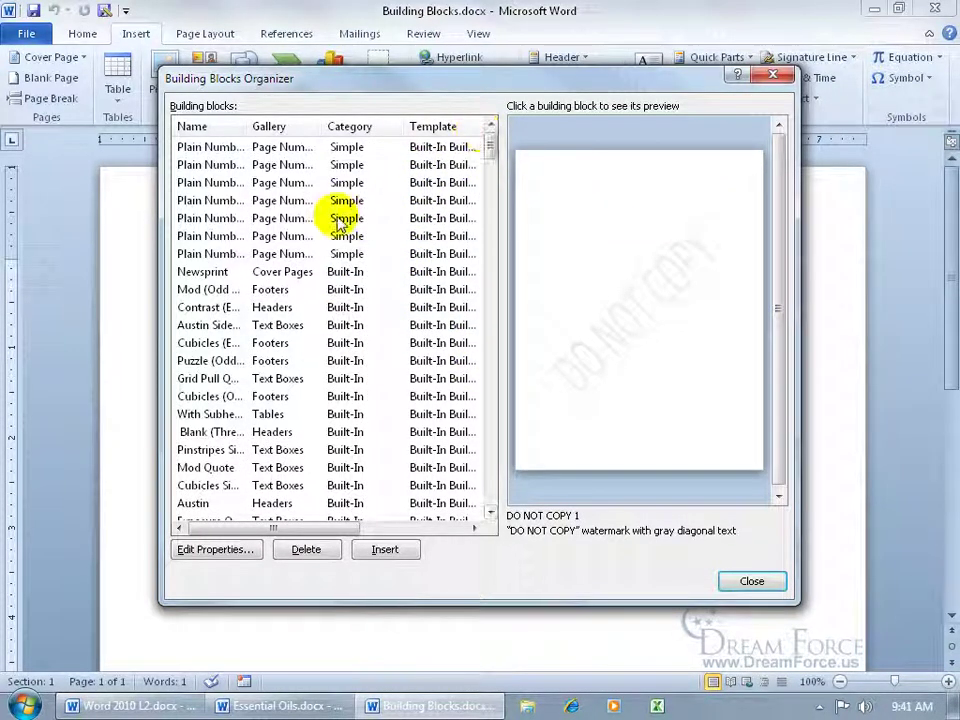
pyautogui.click(200, 128)
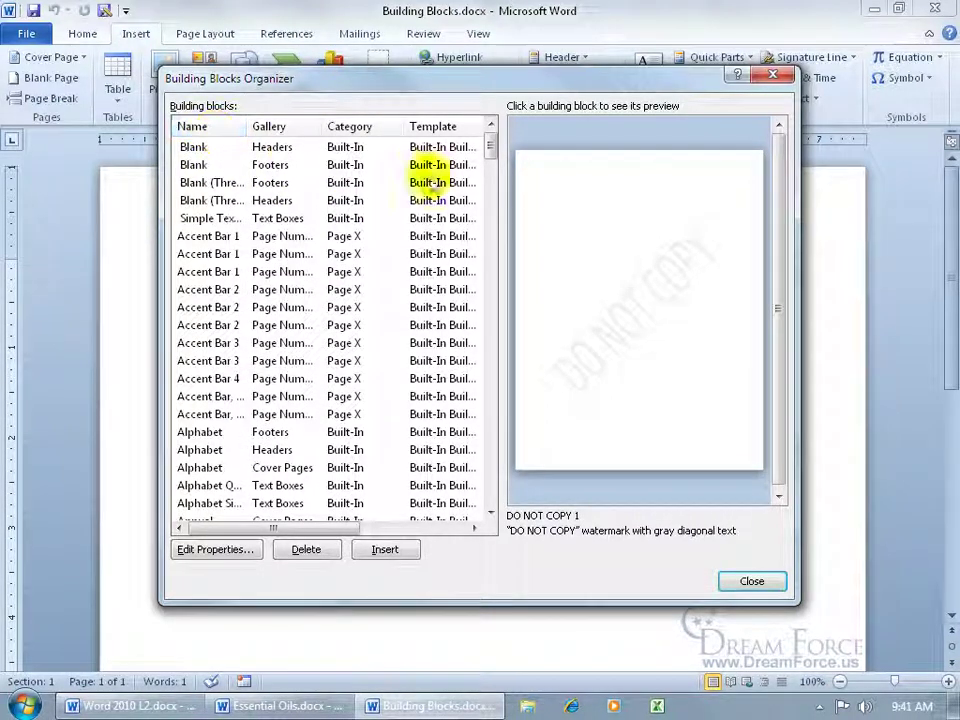
pyautogui.moveTo(491, 148); pyautogui.dragTo(483, 310)
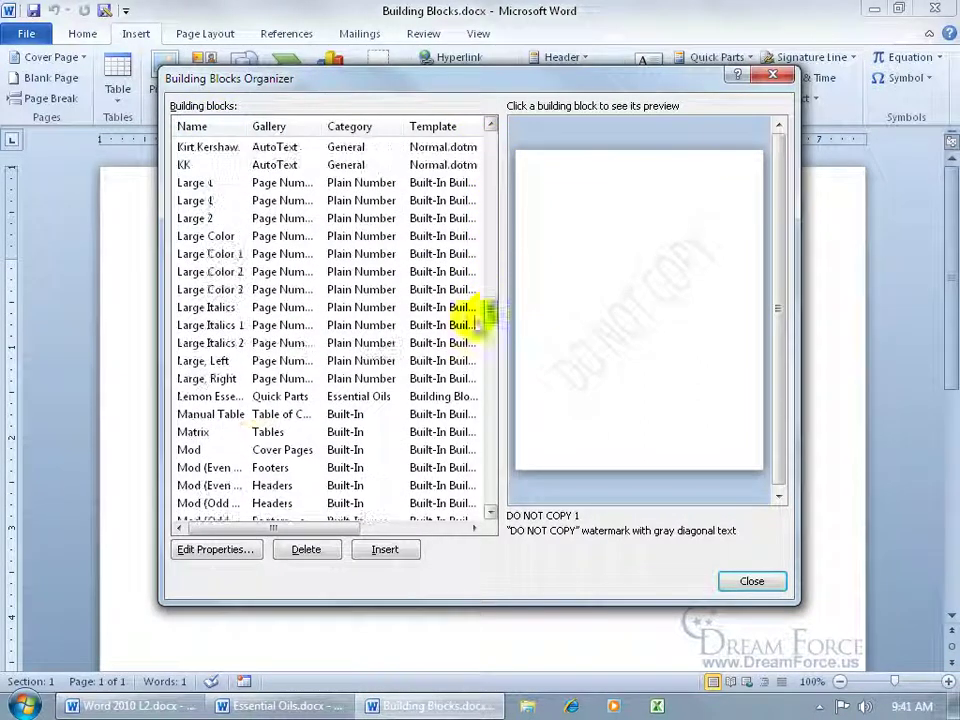
pyautogui.click(232, 398)
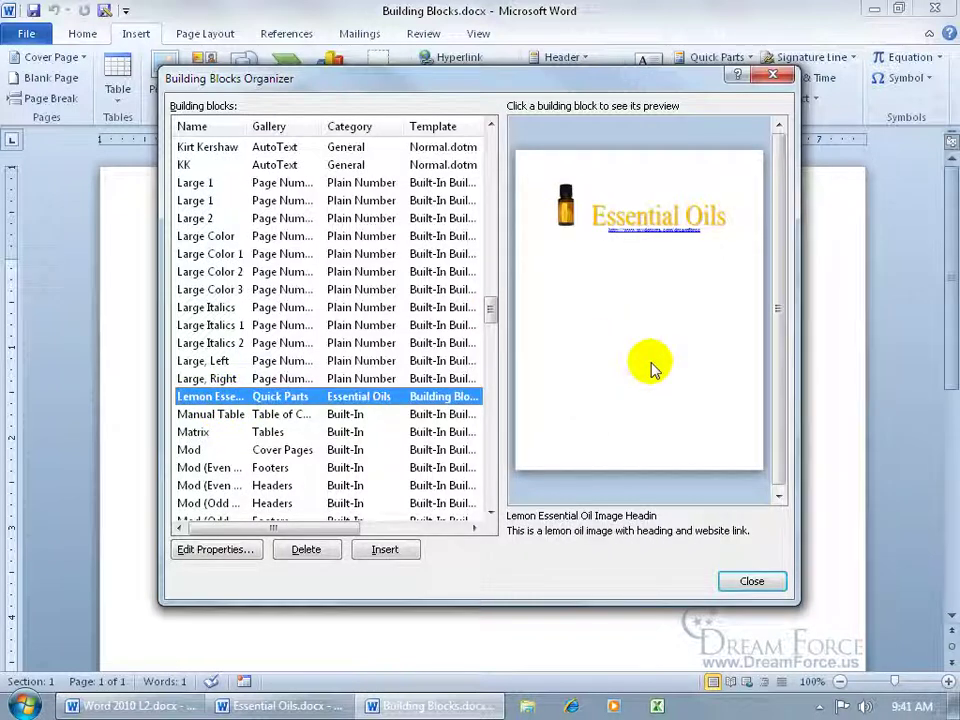
pyautogui.click(236, 551)
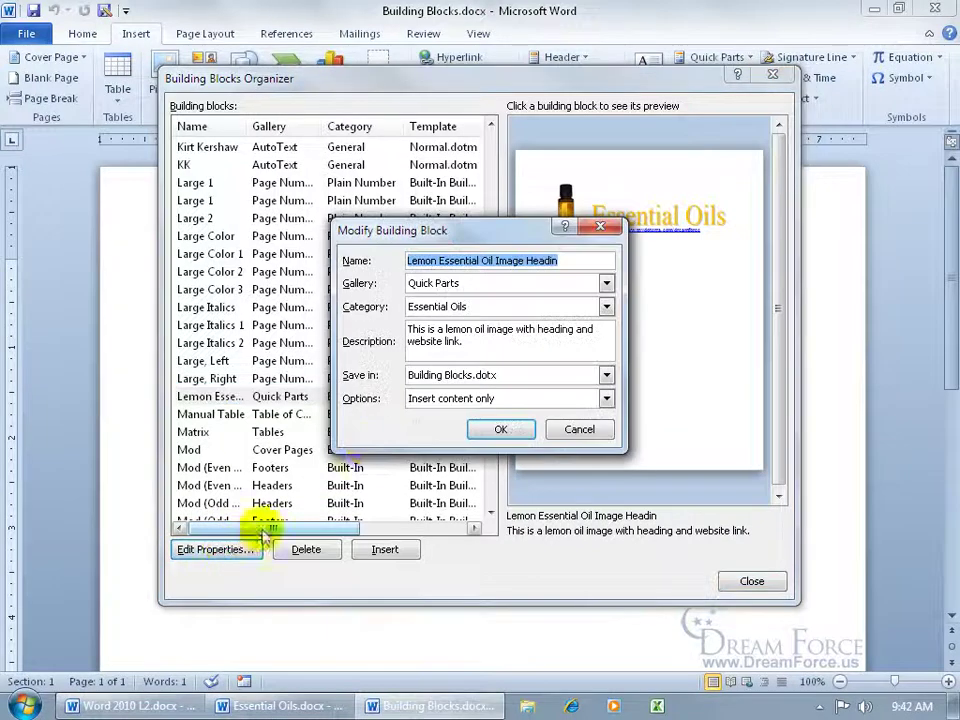
pyautogui.click(579, 429)
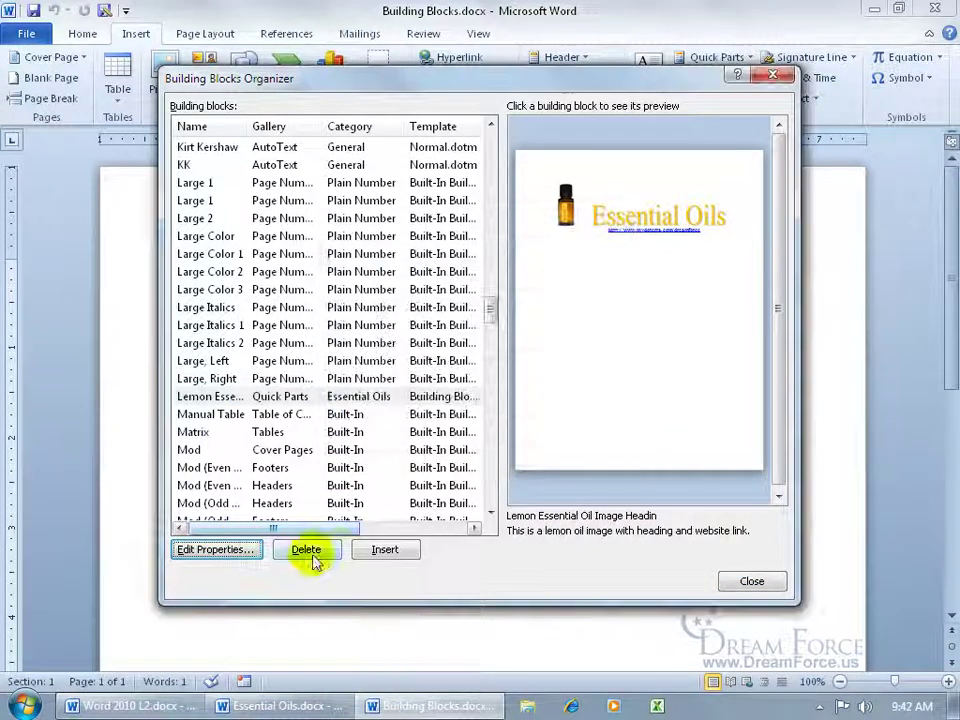
pyautogui.click(735, 581)
pyautogui.click(742, 56)
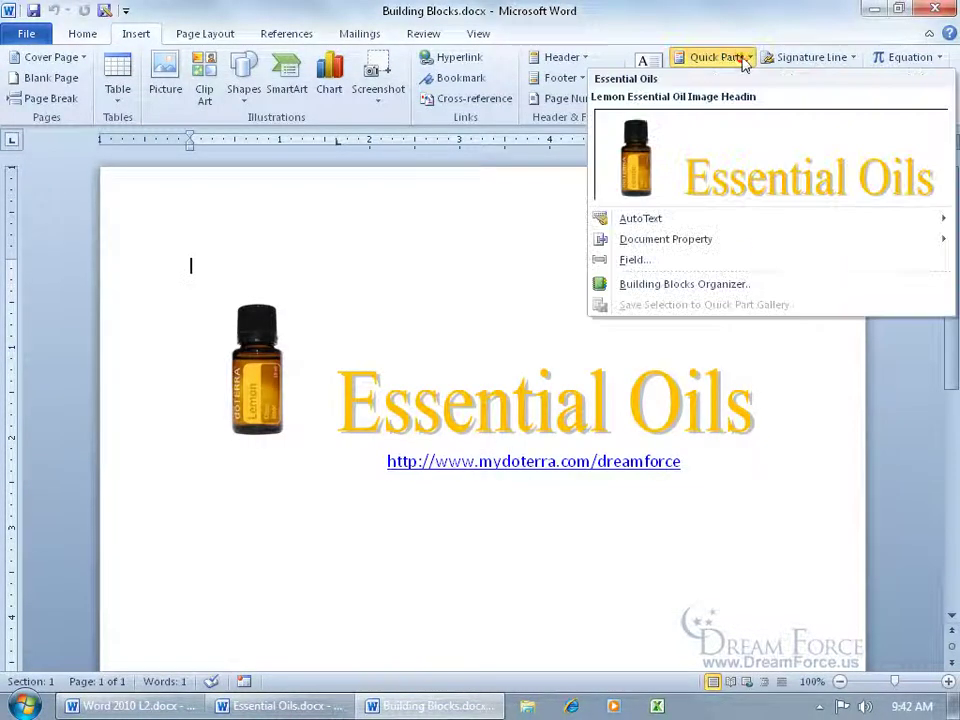
pyautogui.click(690, 290)
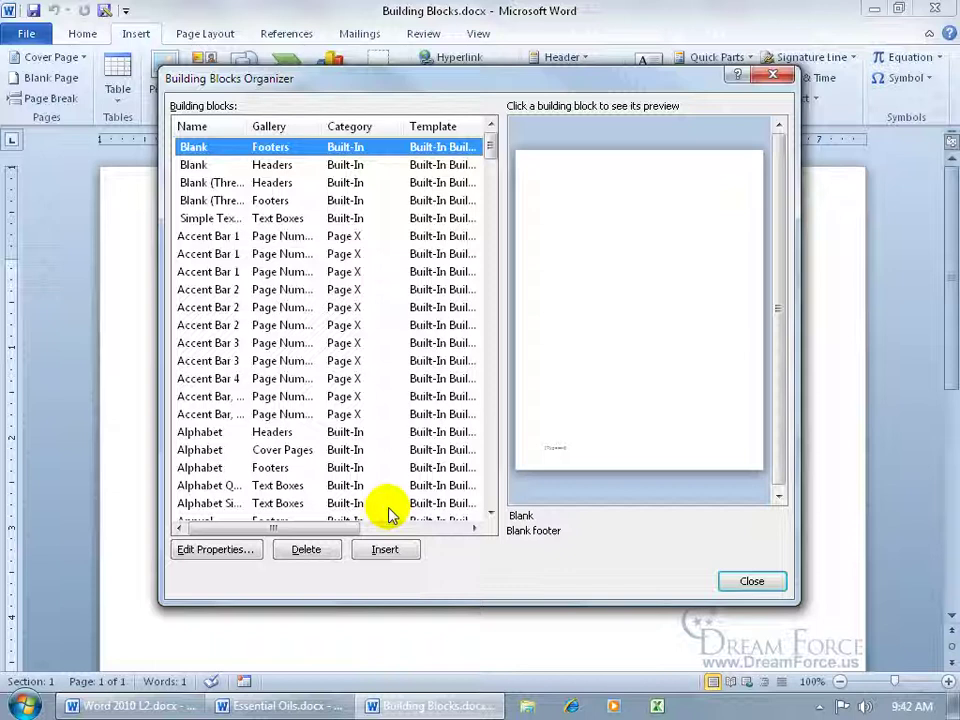
pyautogui.click(751, 581)
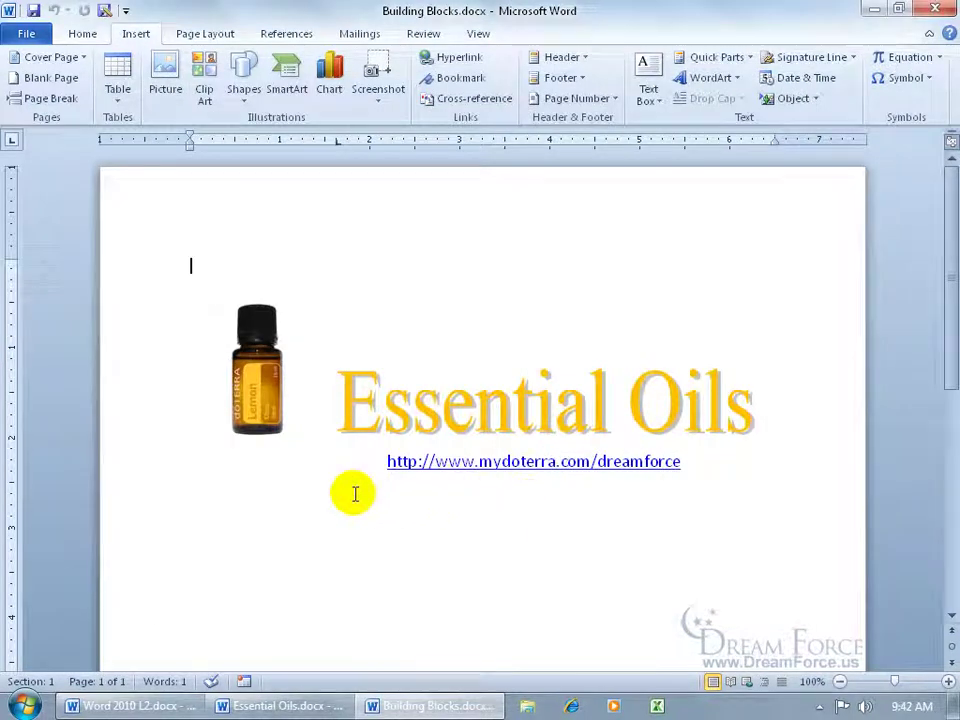
# Step: Select the bottle image, Essential Oils title and link, and start saving them to the Quick Part Gallery
pyautogui.moveTo(190, 257); pyautogui.dragTo(217, 515)
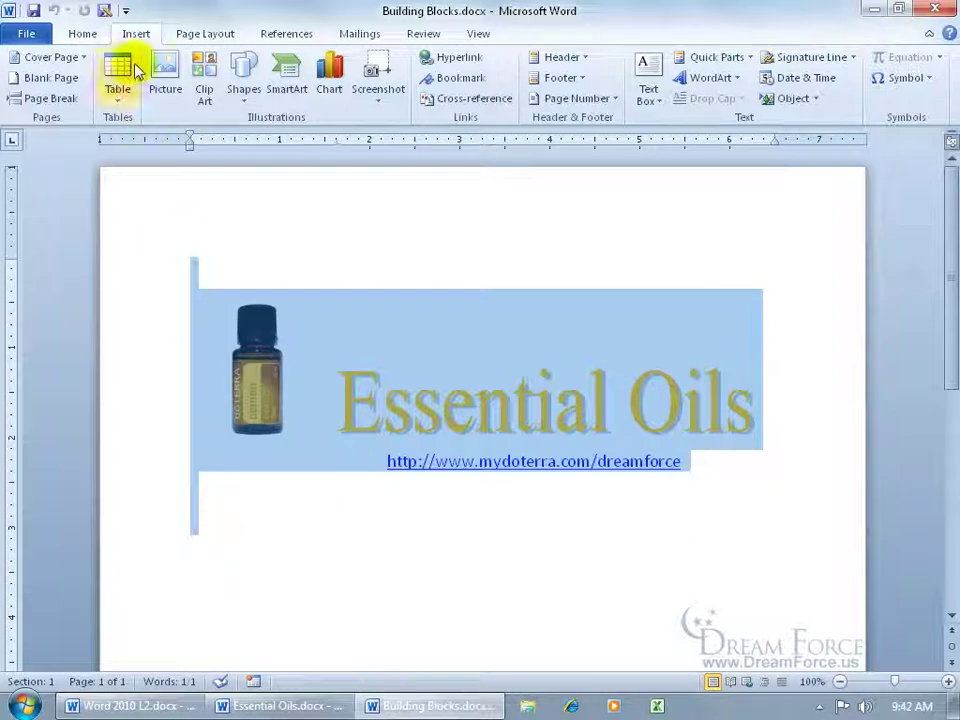
pyautogui.click(735, 60)
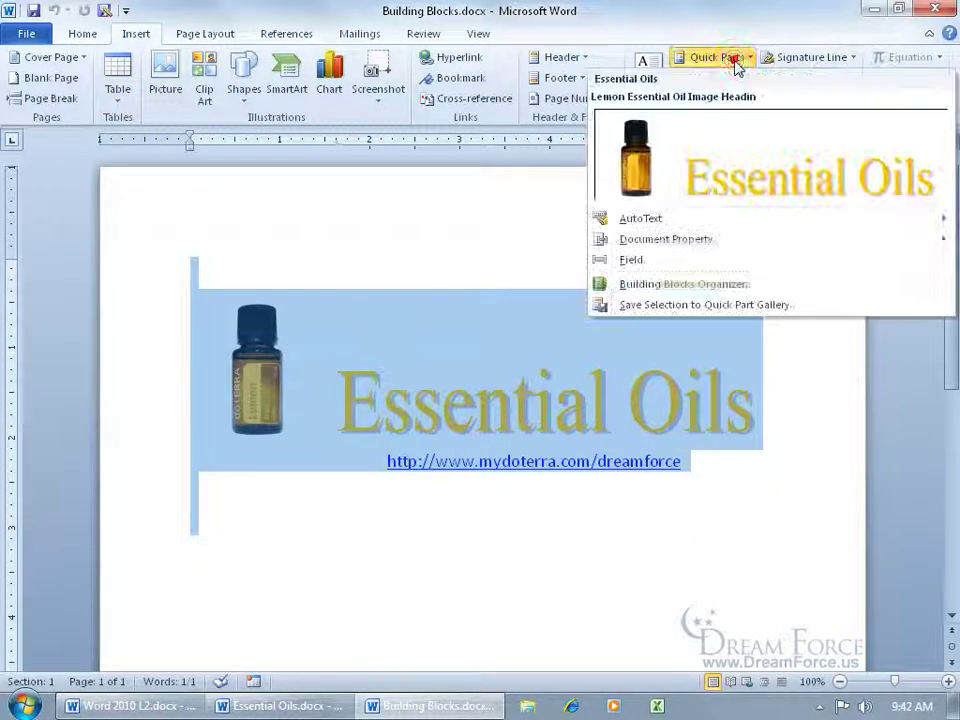
pyautogui.click(710, 306)
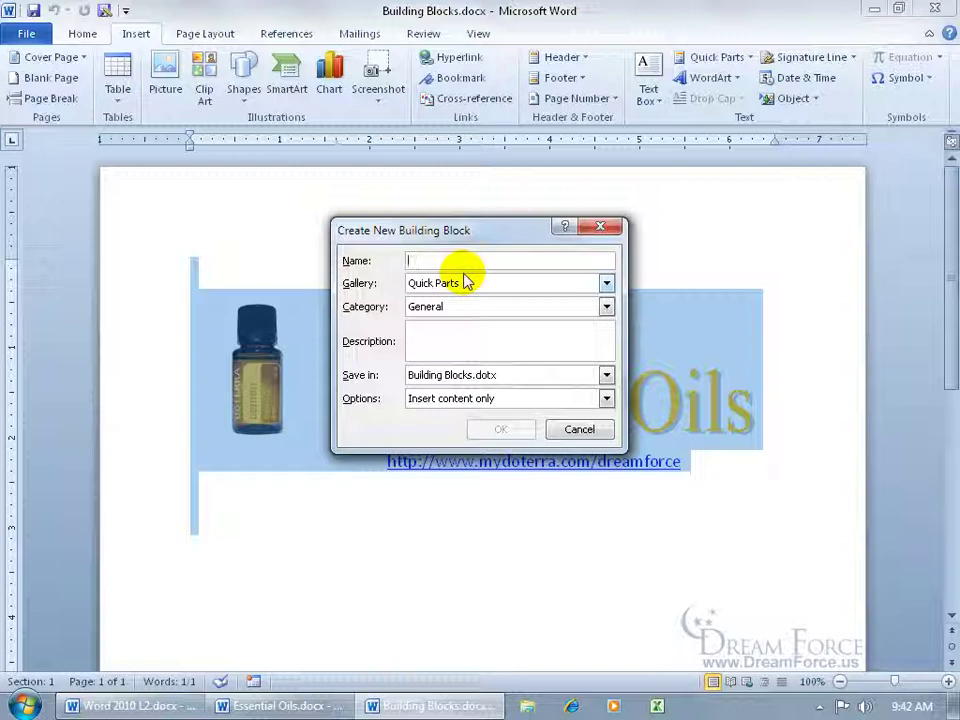
# Step: Name it 'Lemon Essential Oil Image Head' in the Essential Oils category, replacing the existing entry
pyautogui.write('Lemon Essential Oil Image Headin')
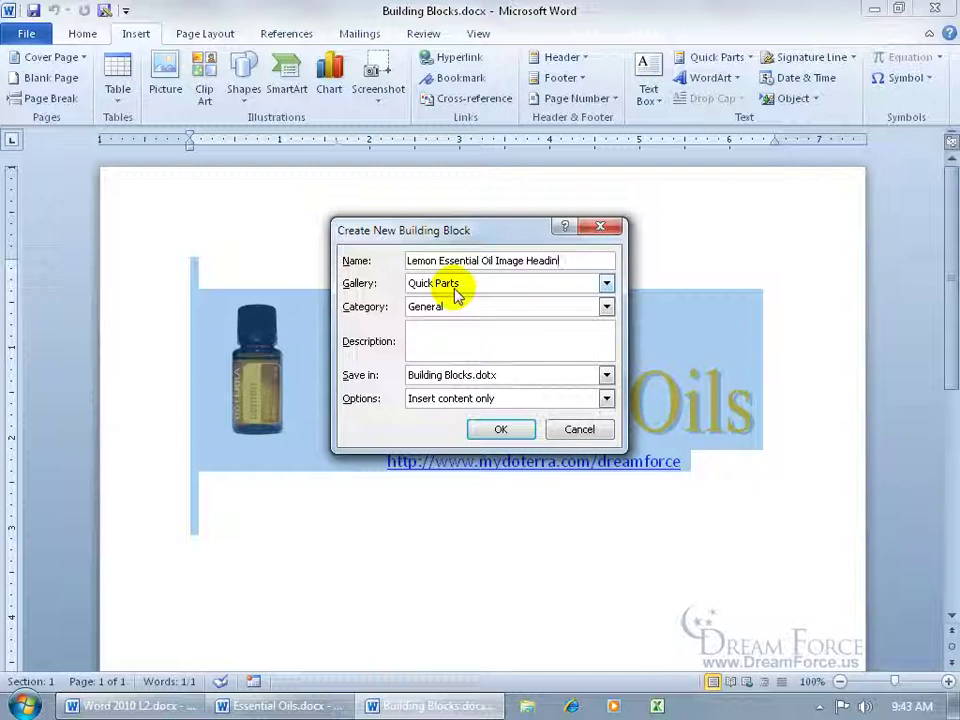
pyautogui.click(606, 306)
pyautogui.click(548, 324)
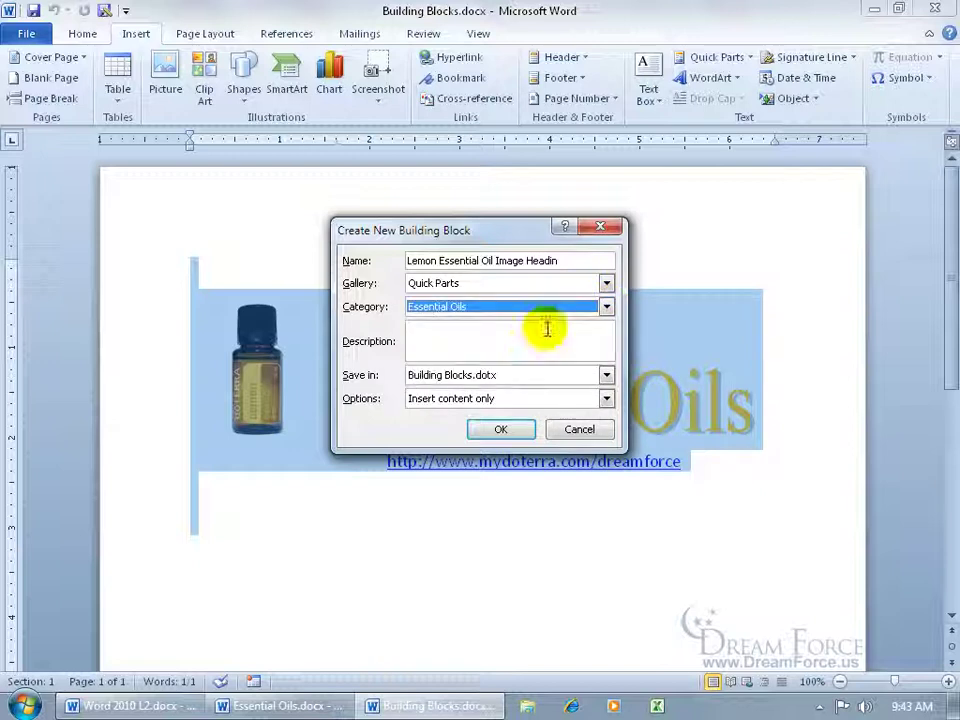
pyautogui.click(516, 430)
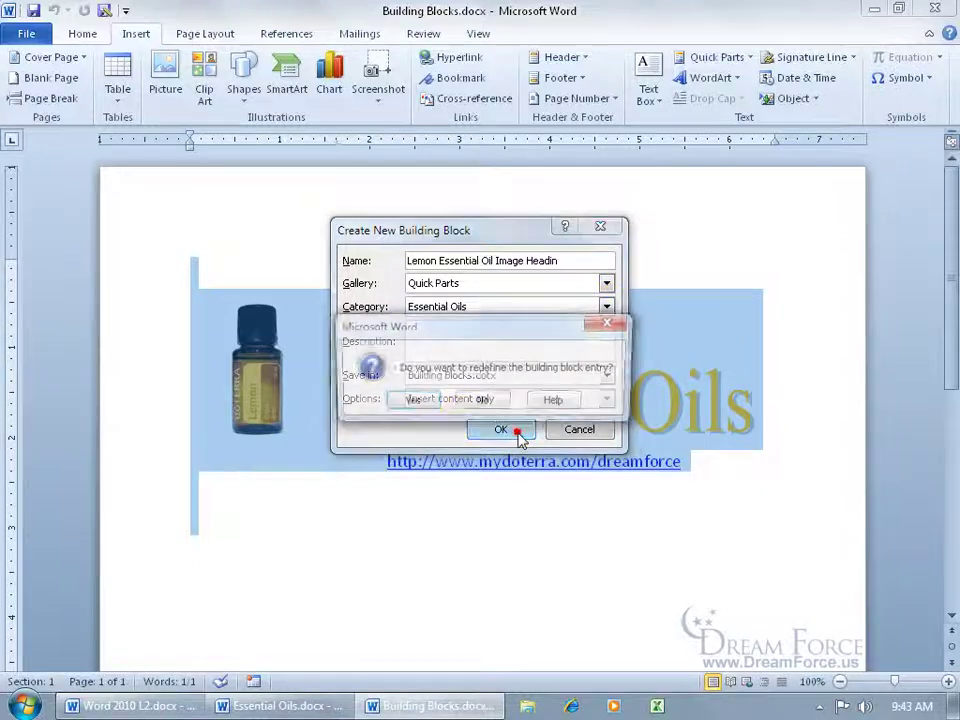
pyautogui.click(422, 401)
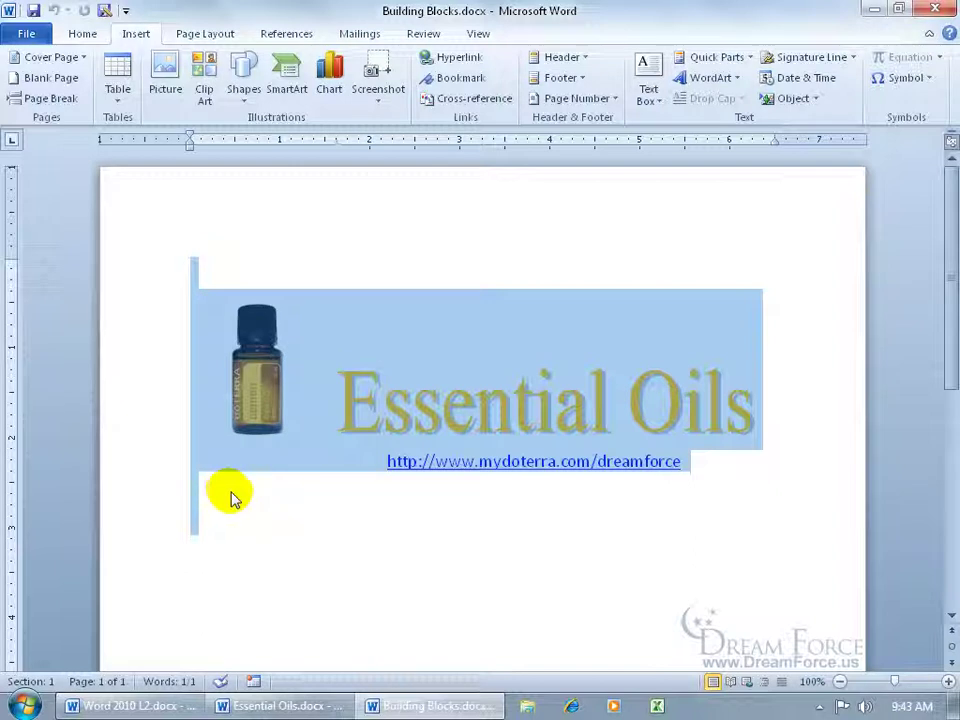
pyautogui.click(364, 276)
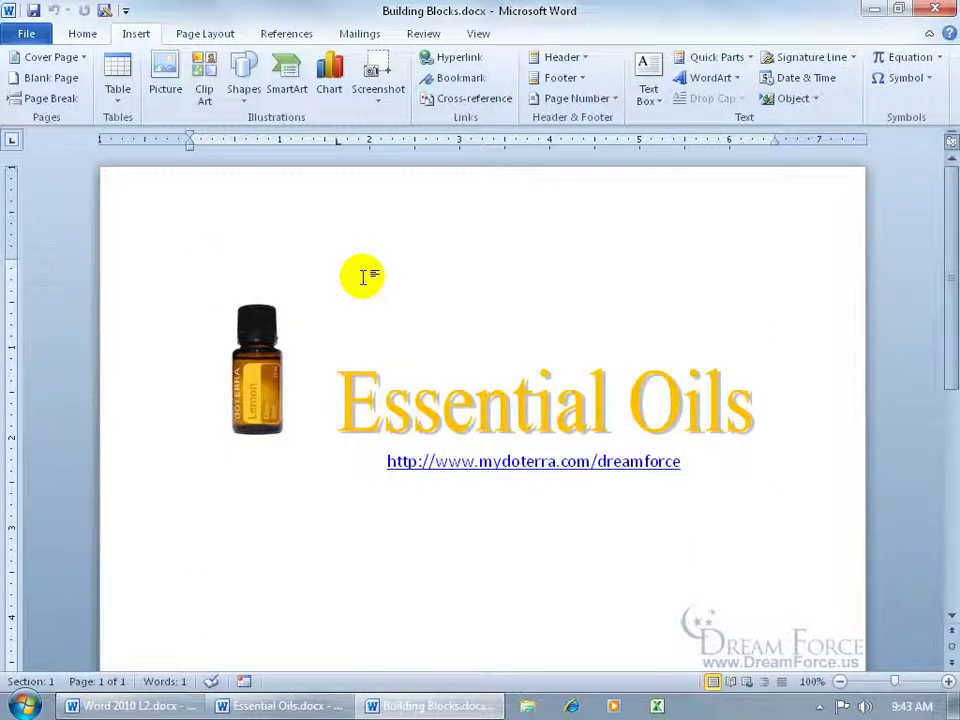
# Step: Open the Building Blocks Organizer sorted by category and select the Lemon Essential Oil heading entry
pyautogui.click(735, 58)
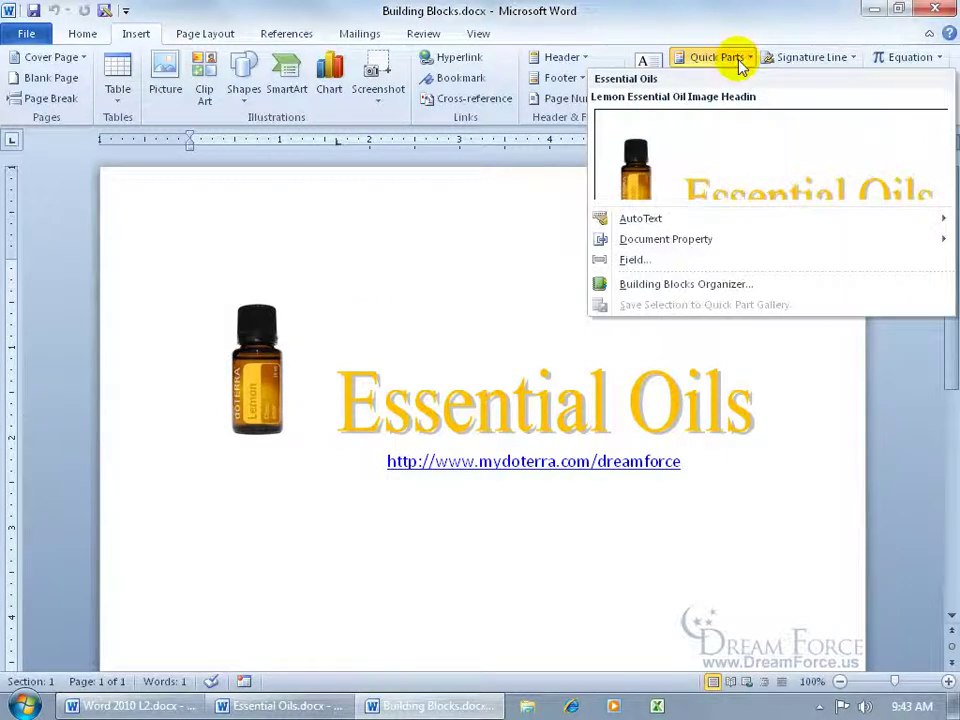
pyautogui.click(657, 285)
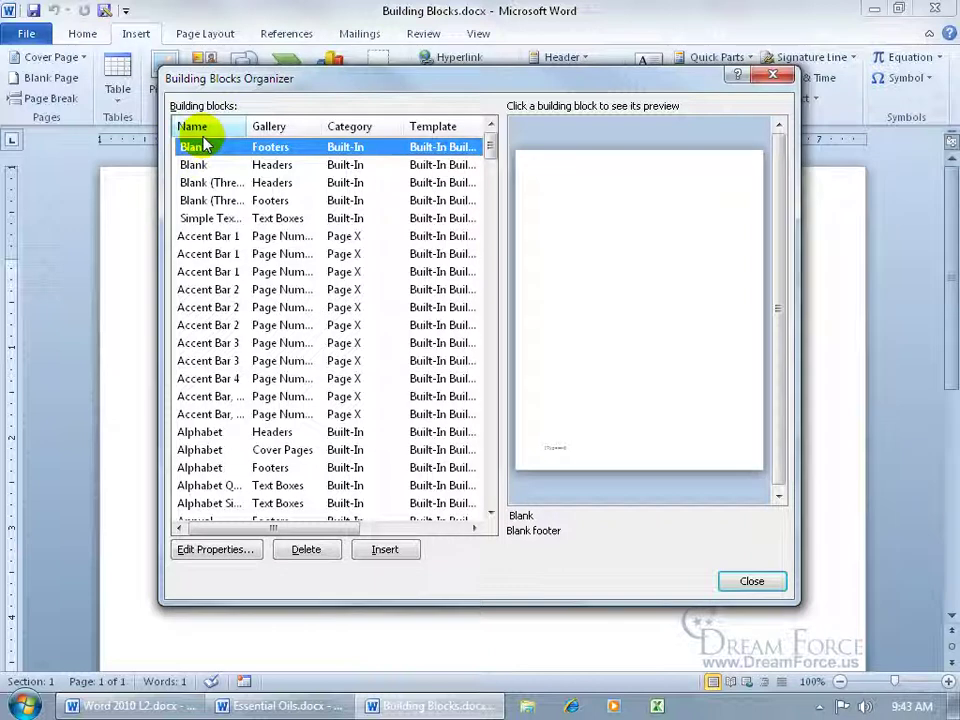
pyautogui.click(366, 125)
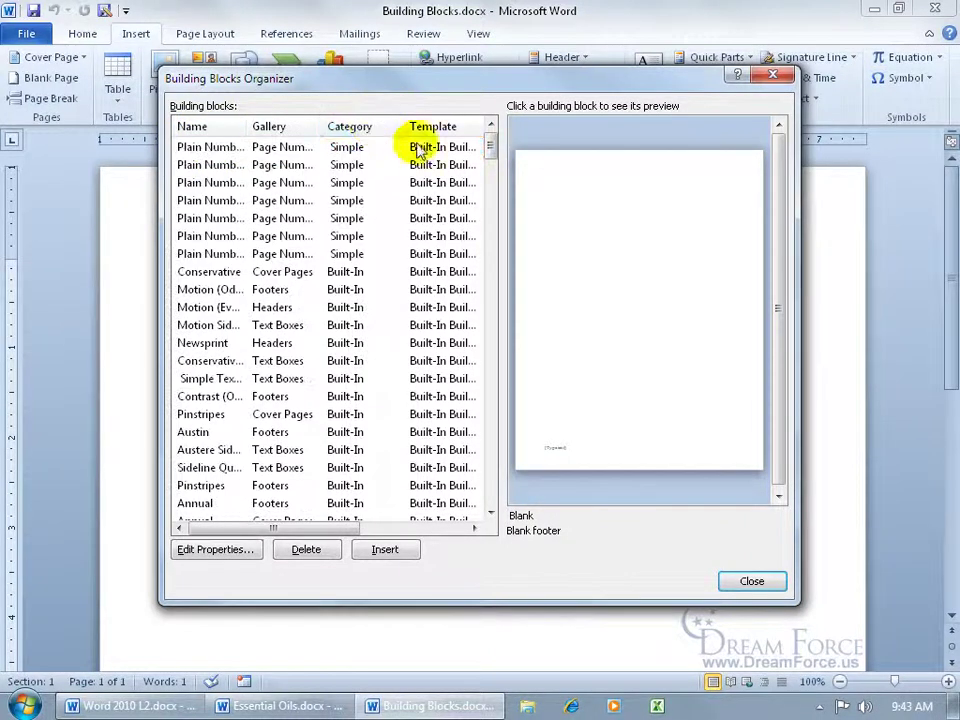
pyautogui.moveTo(489, 143); pyautogui.dragTo(489, 345)
pyautogui.click(356, 328)
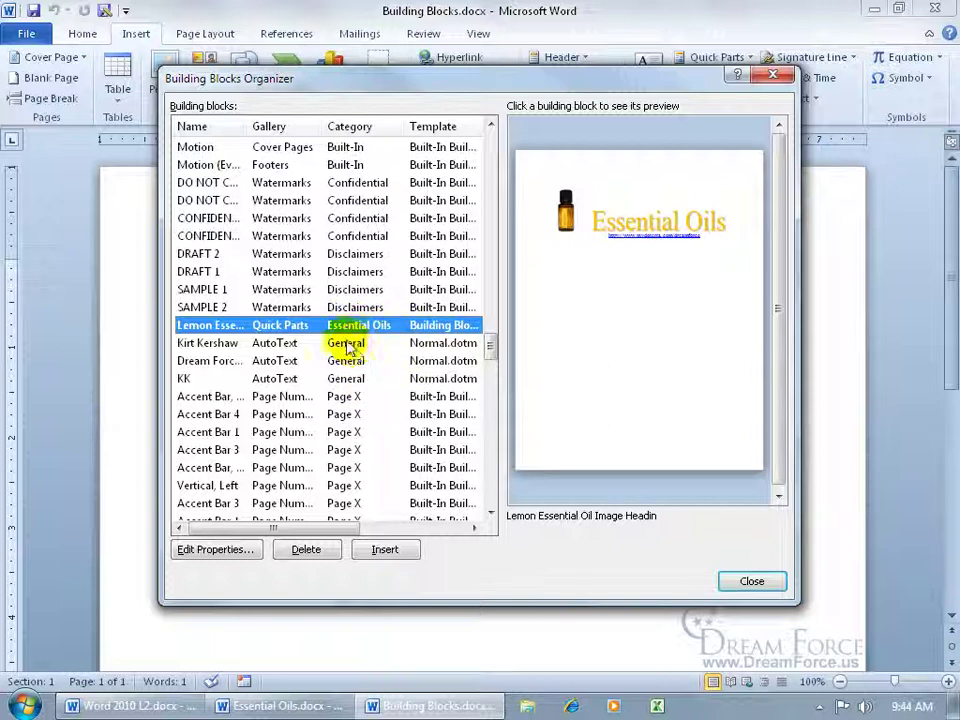
# Step: Change the lemon entry's gallery to Custom 1 and confirm redefining the building block
pyautogui.click(246, 553)
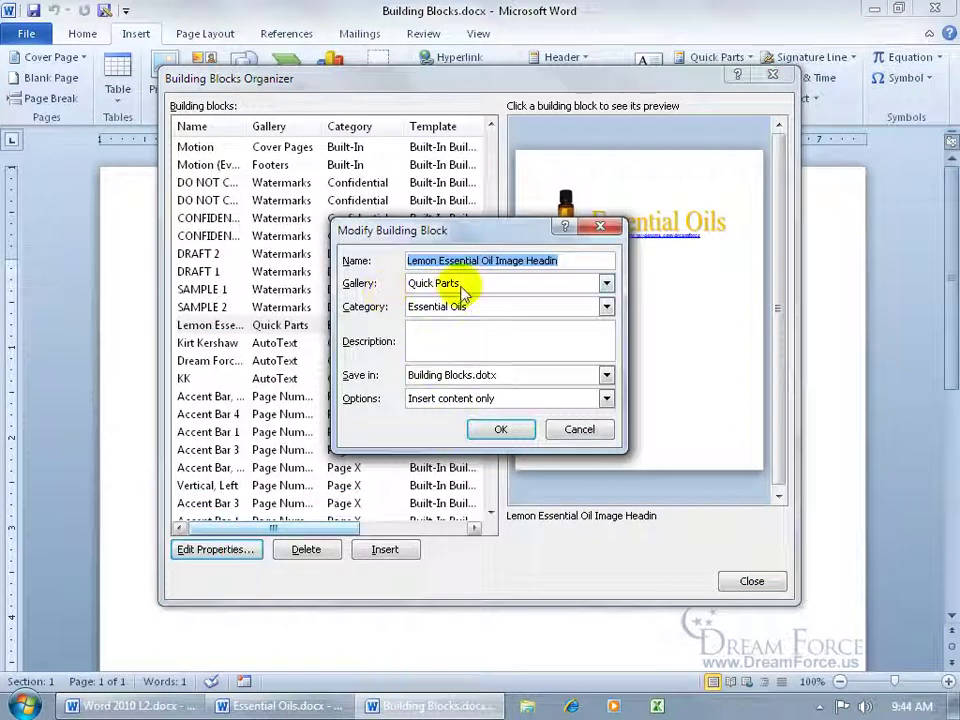
pyautogui.click(606, 284)
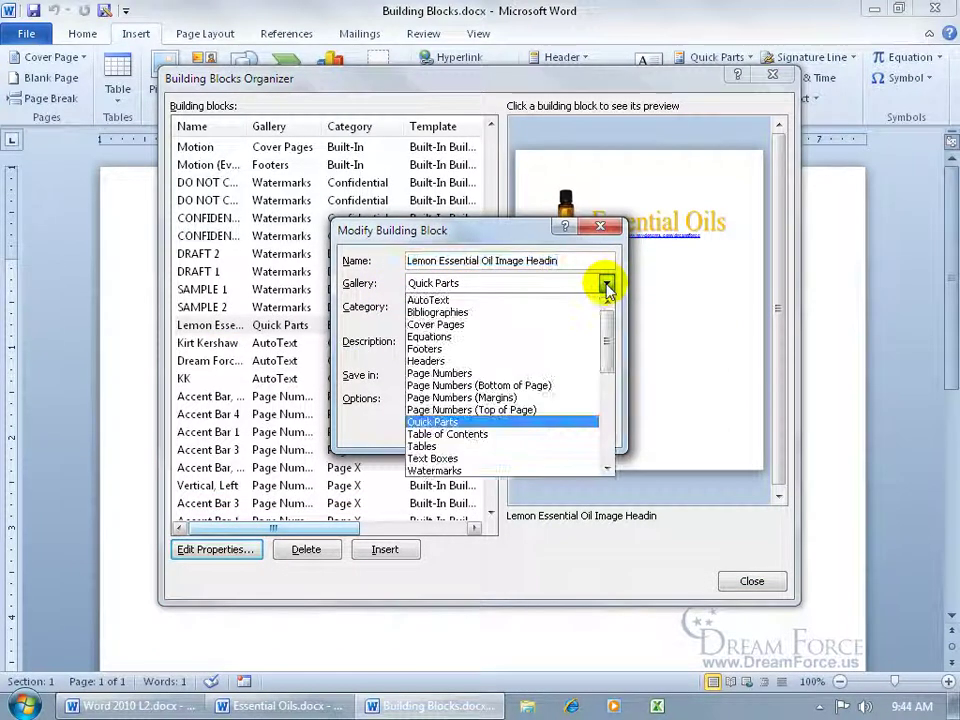
pyautogui.click(493, 457)
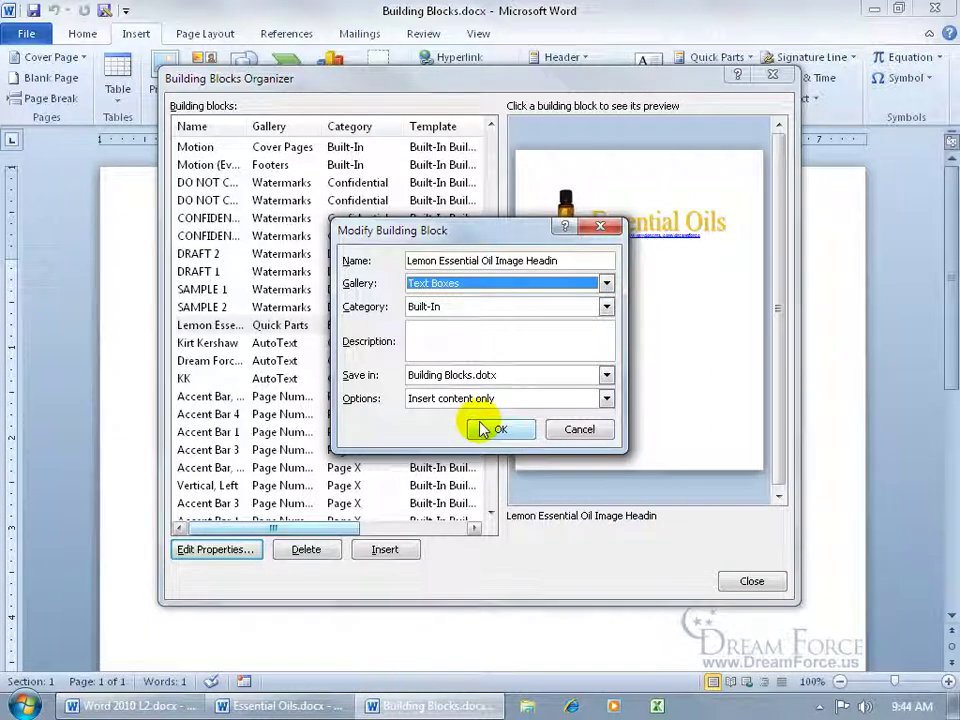
pyautogui.click(606, 284)
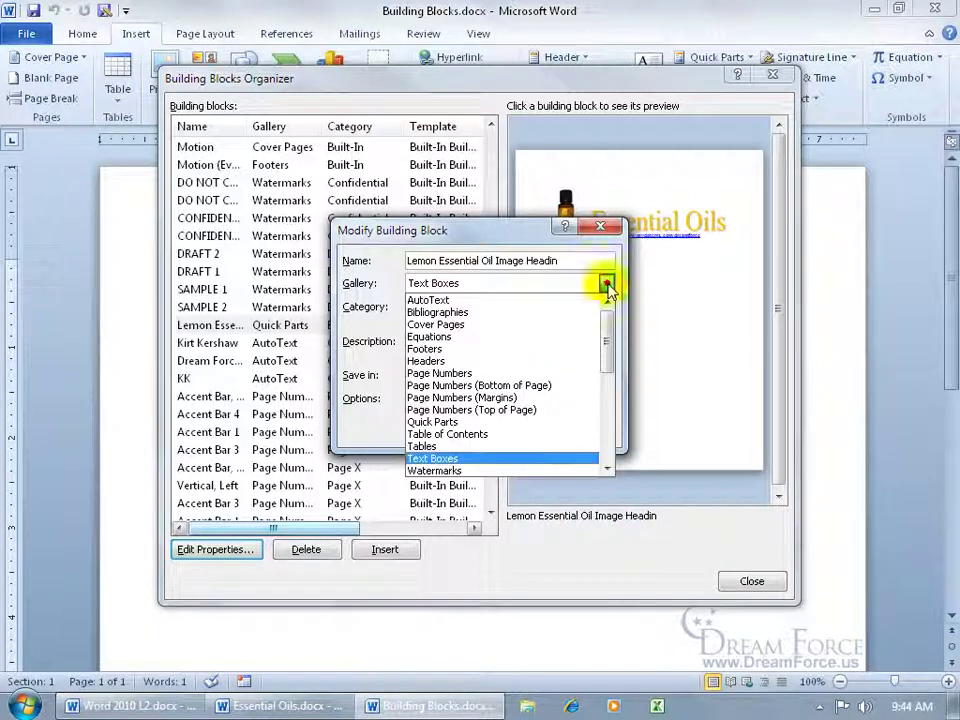
pyautogui.moveTo(606, 332); pyautogui.dragTo(606, 375)
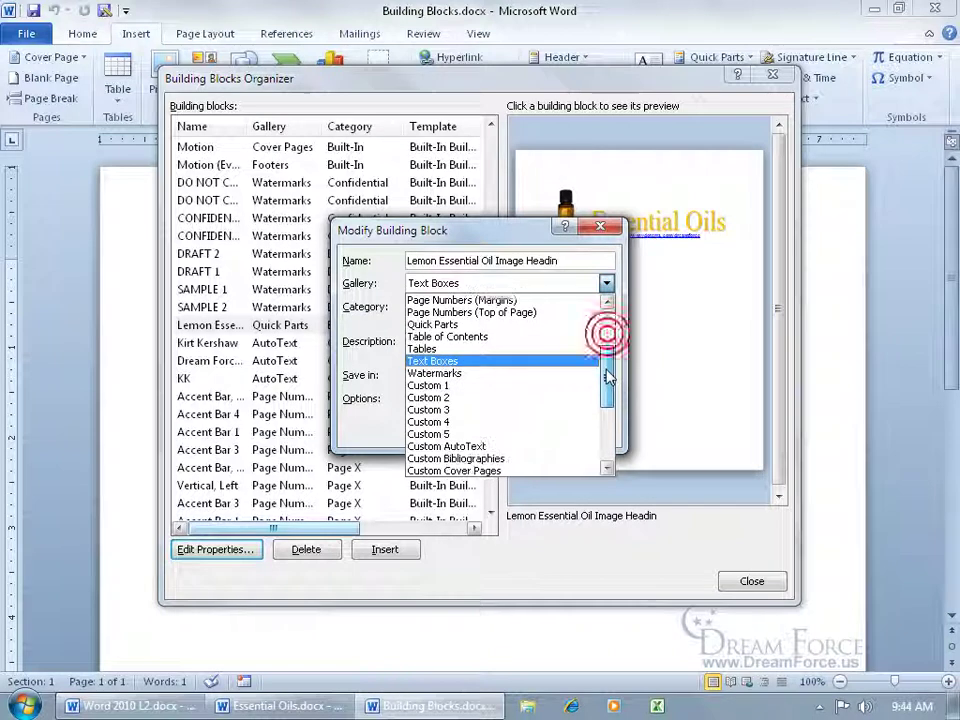
pyautogui.click(532, 386)
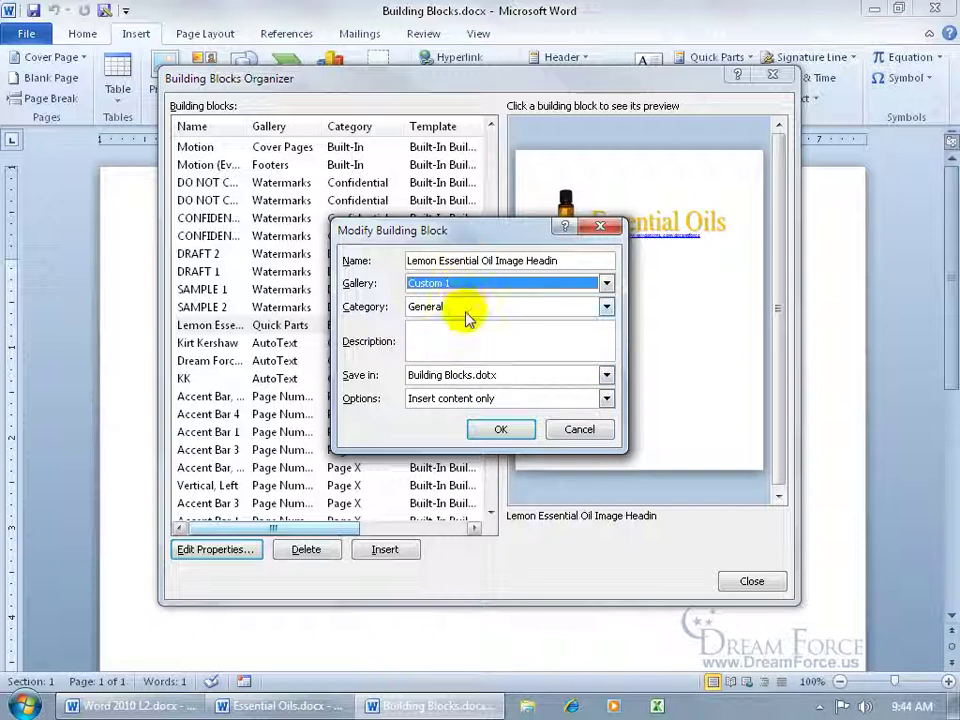
pyautogui.click(499, 429)
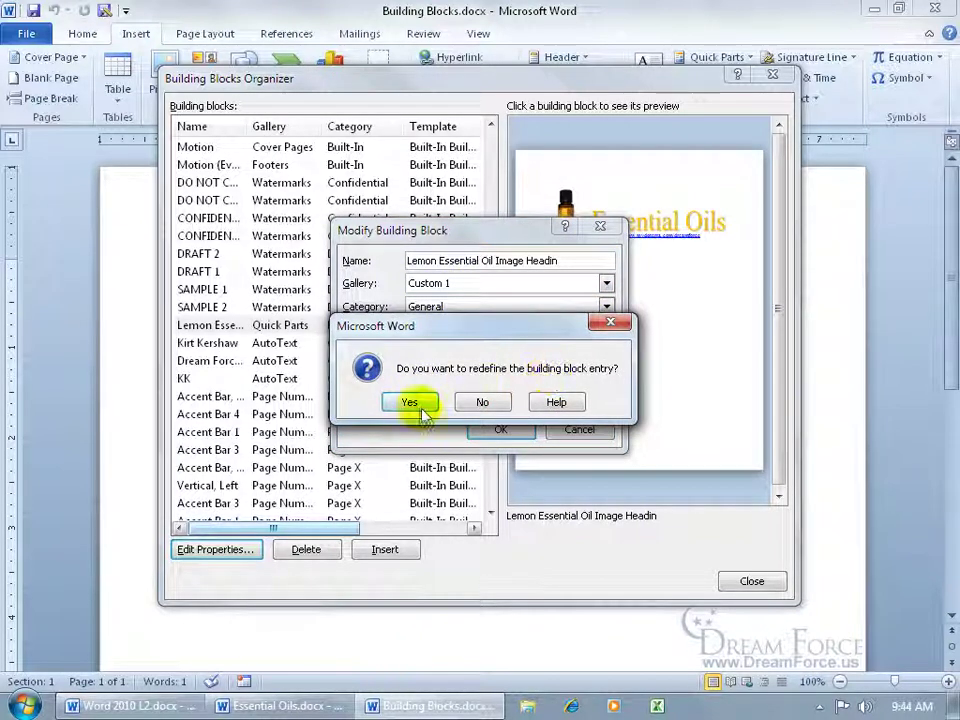
pyautogui.click(412, 403)
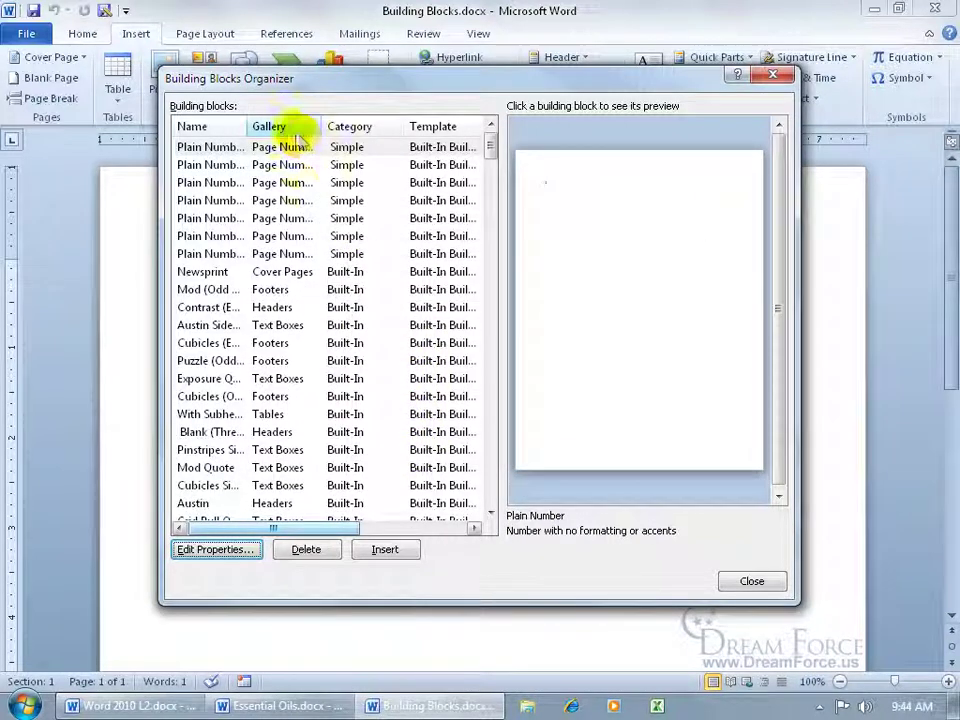
# Step: Sort the organizer by gallery and select the lemon entry to verify it's in Custom 1
pyautogui.click(295, 126)
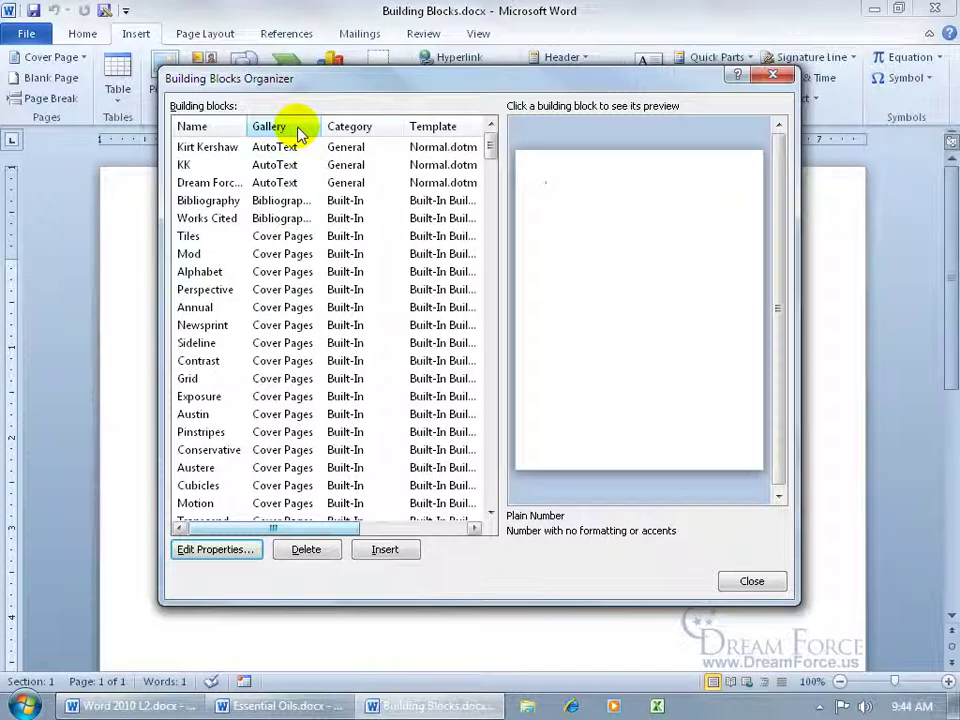
pyautogui.moveTo(490, 145); pyautogui.dragTo(491, 161)
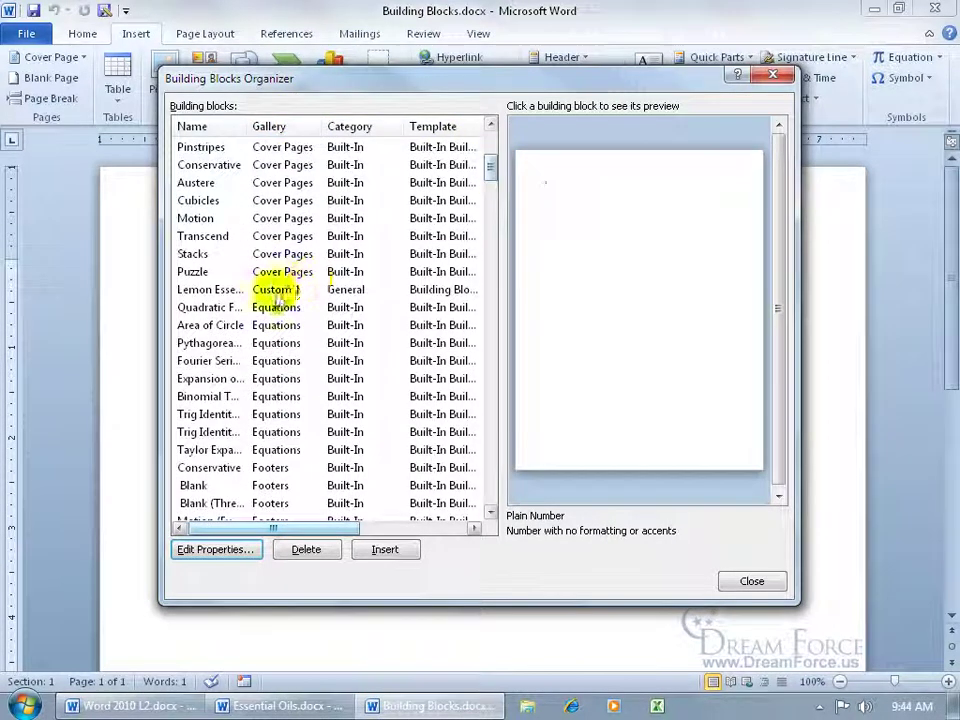
pyautogui.click(278, 290)
# Step: Close and reopen the Building Blocks Organizer from Quick Parts
pyautogui.click(750, 581)
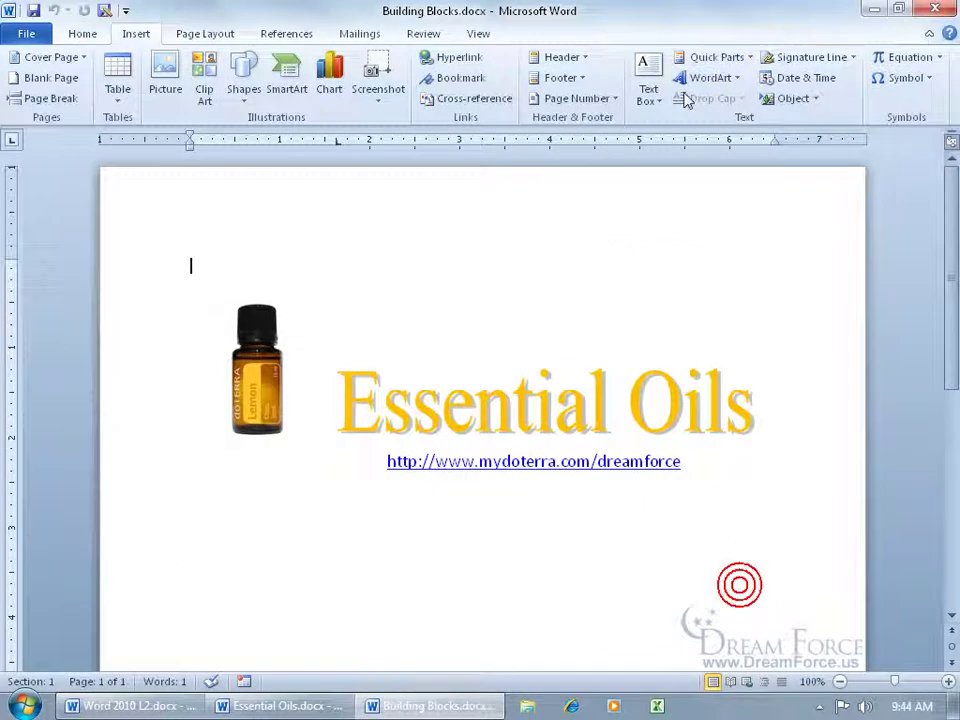
pyautogui.click(716, 57)
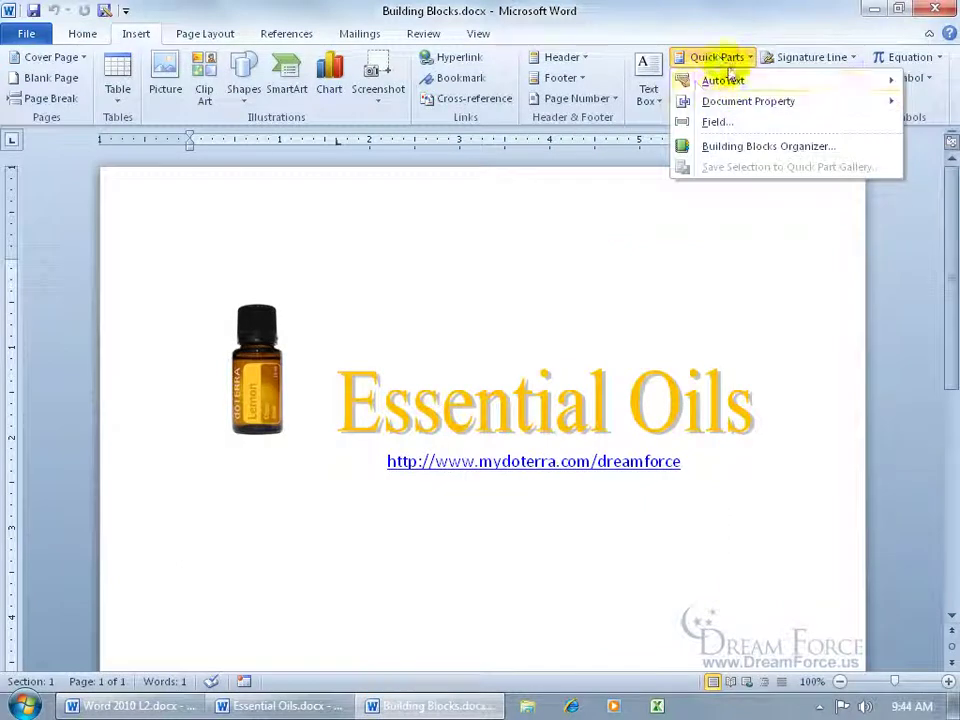
pyautogui.moveTo(690, 82)
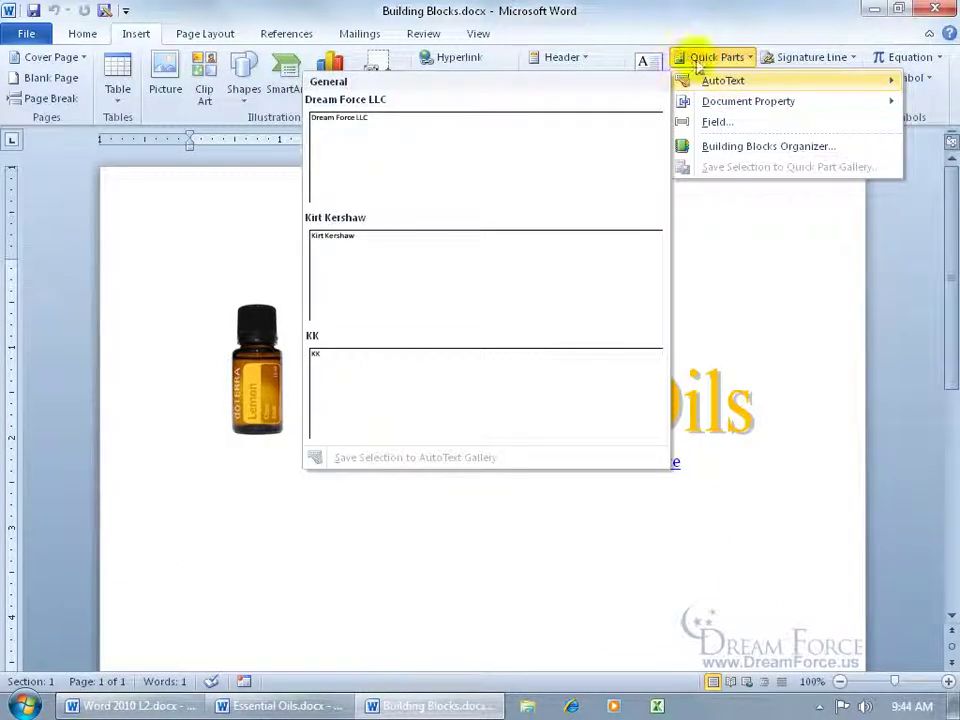
pyautogui.click(729, 147)
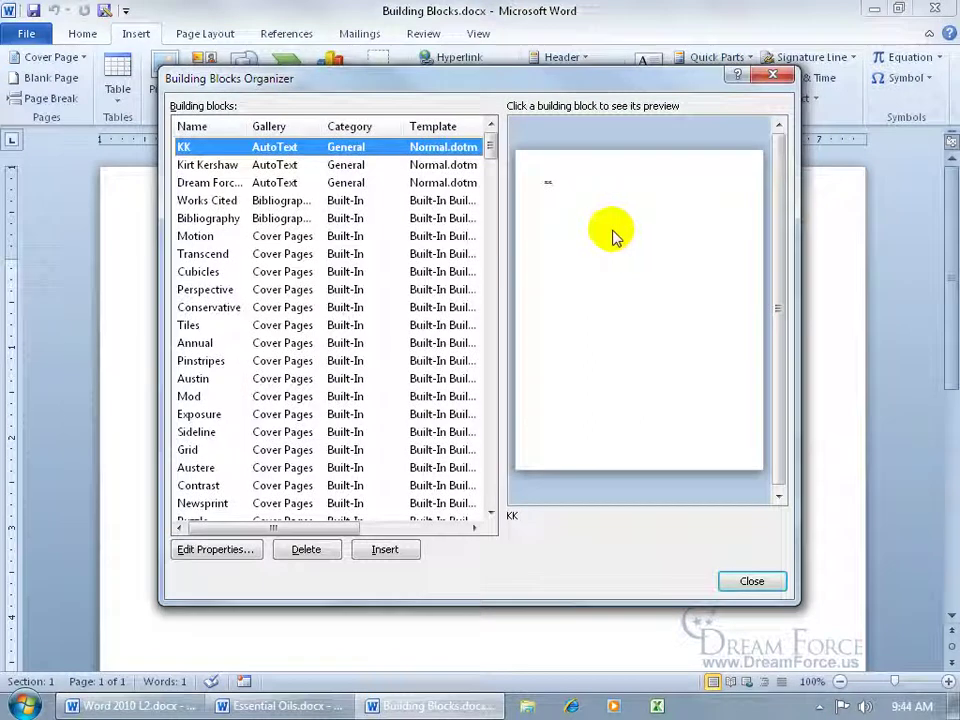
# Step: Reassign the lemon heading block from Custom 1 to the Text Boxes gallery, confirm, and close the organizer
pyautogui.scroll(-4, 489, 155)
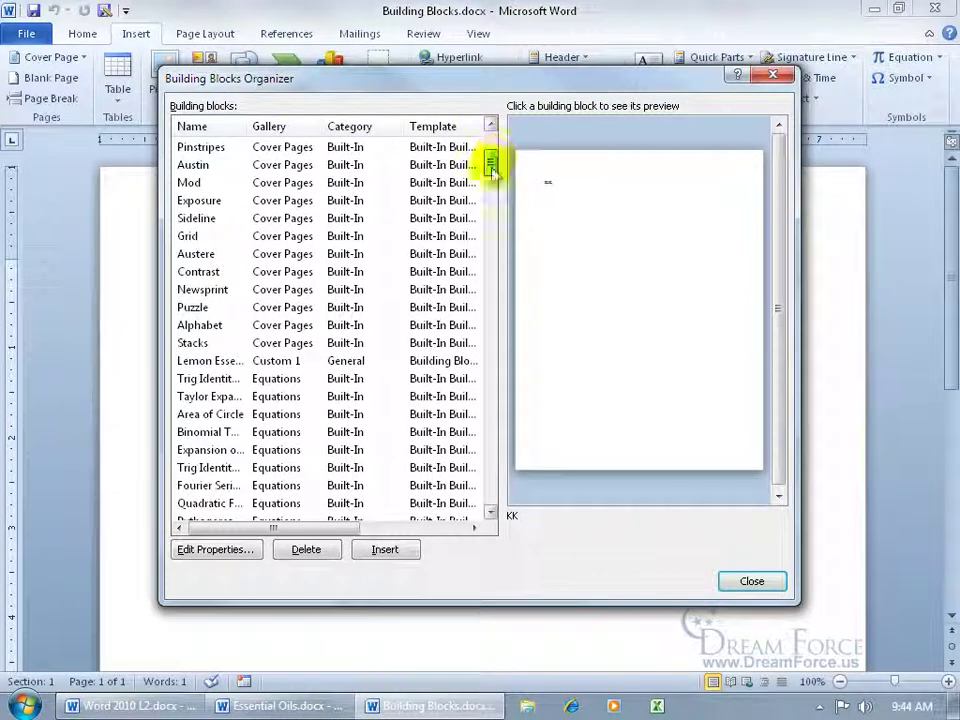
pyautogui.click(291, 361)
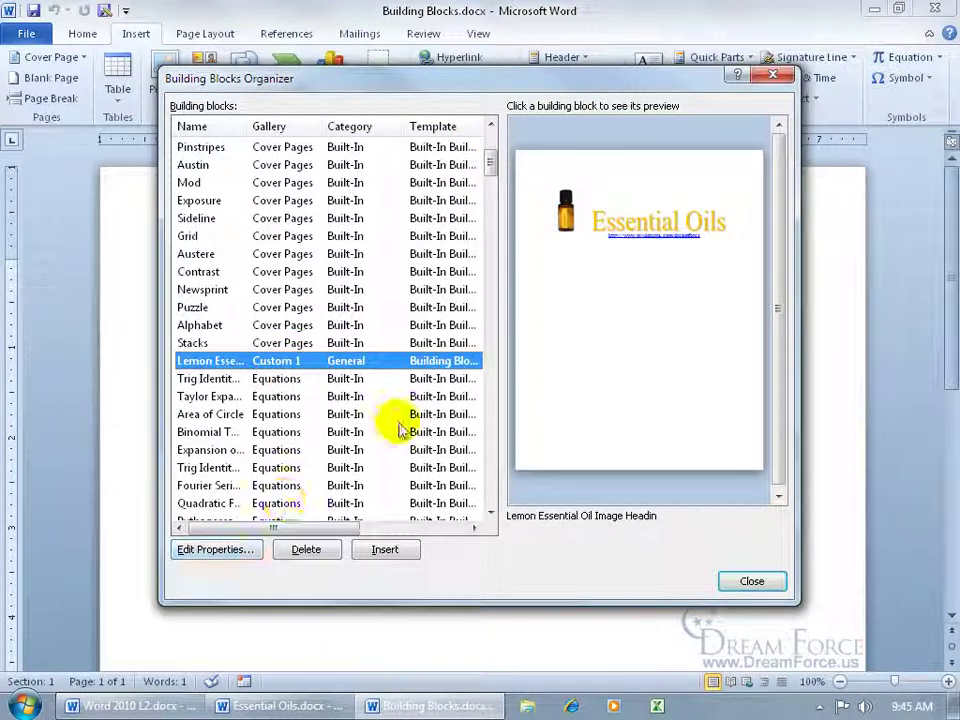
pyautogui.click(232, 551)
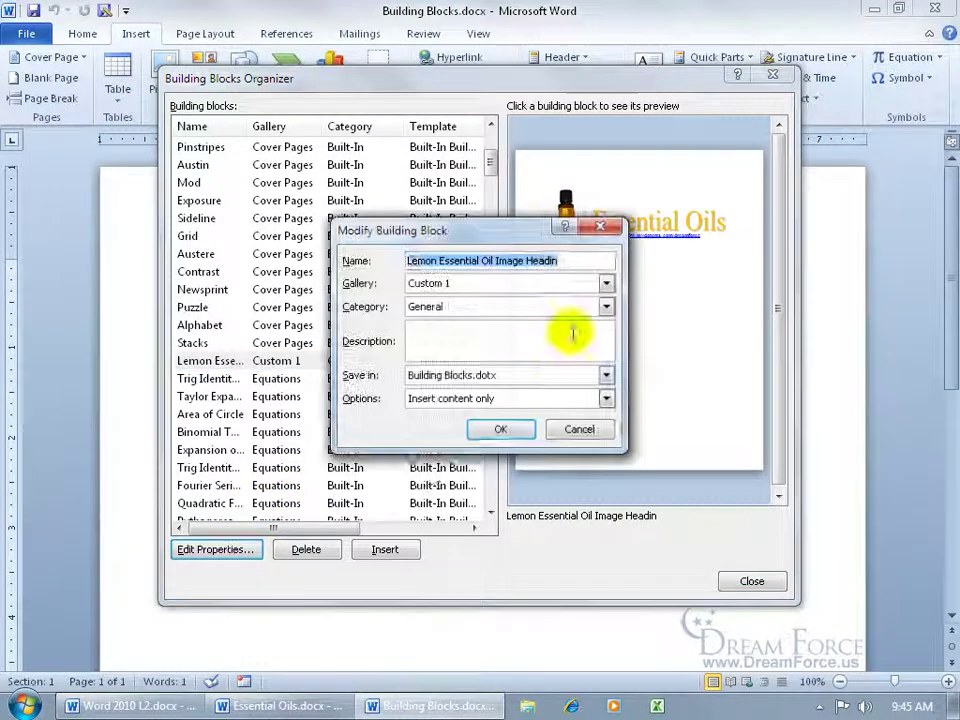
pyautogui.click(606, 283)
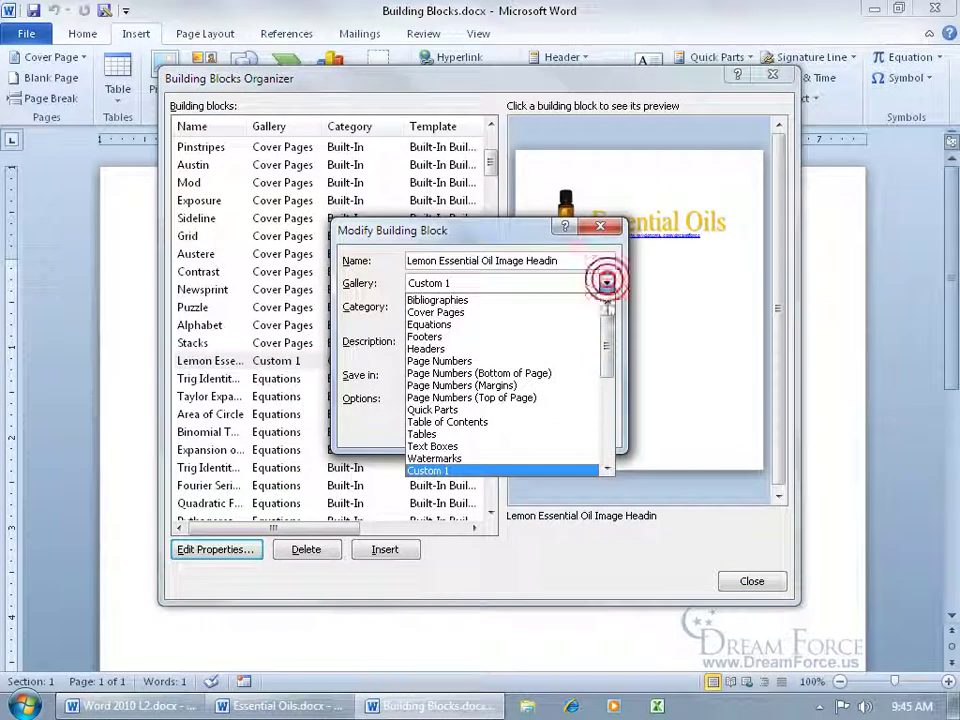
pyautogui.click(503, 447)
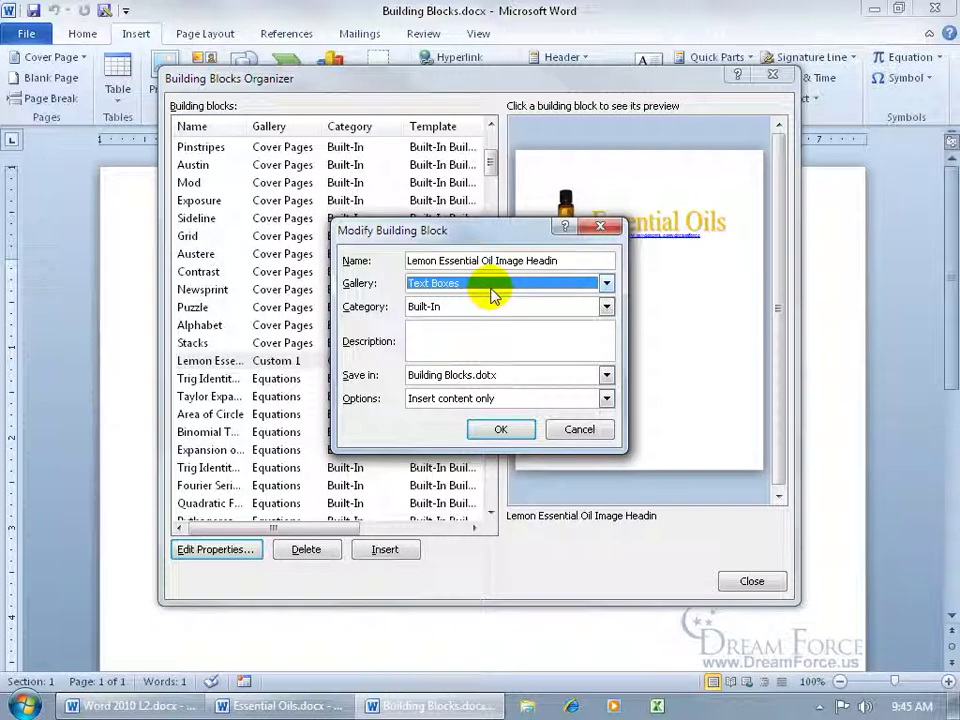
pyautogui.click(501, 430)
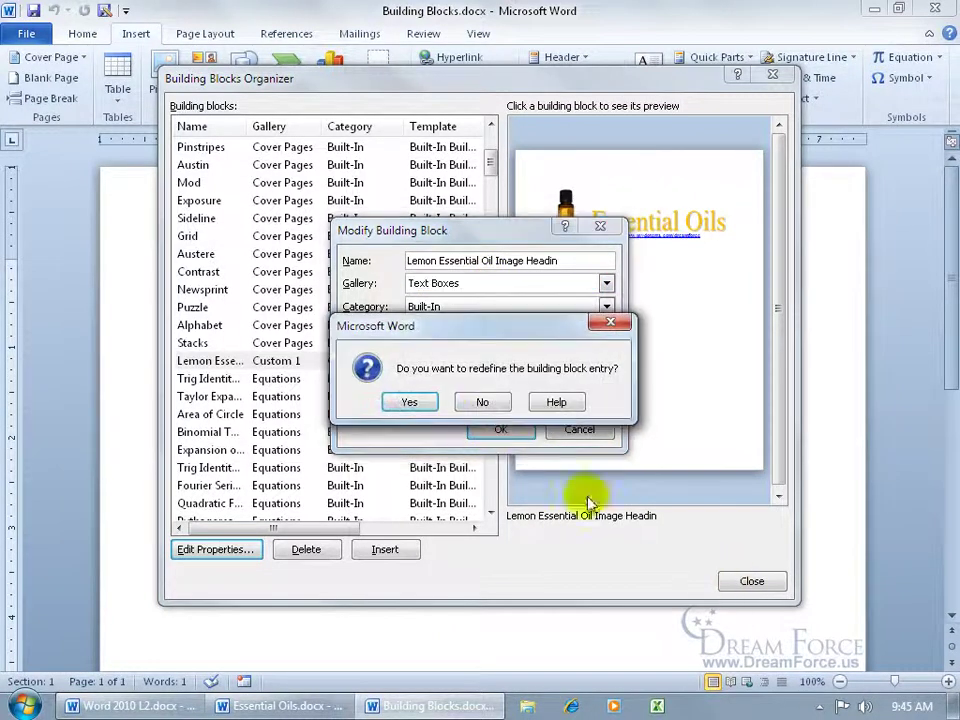
pyautogui.click(429, 402)
pyautogui.click(745, 578)
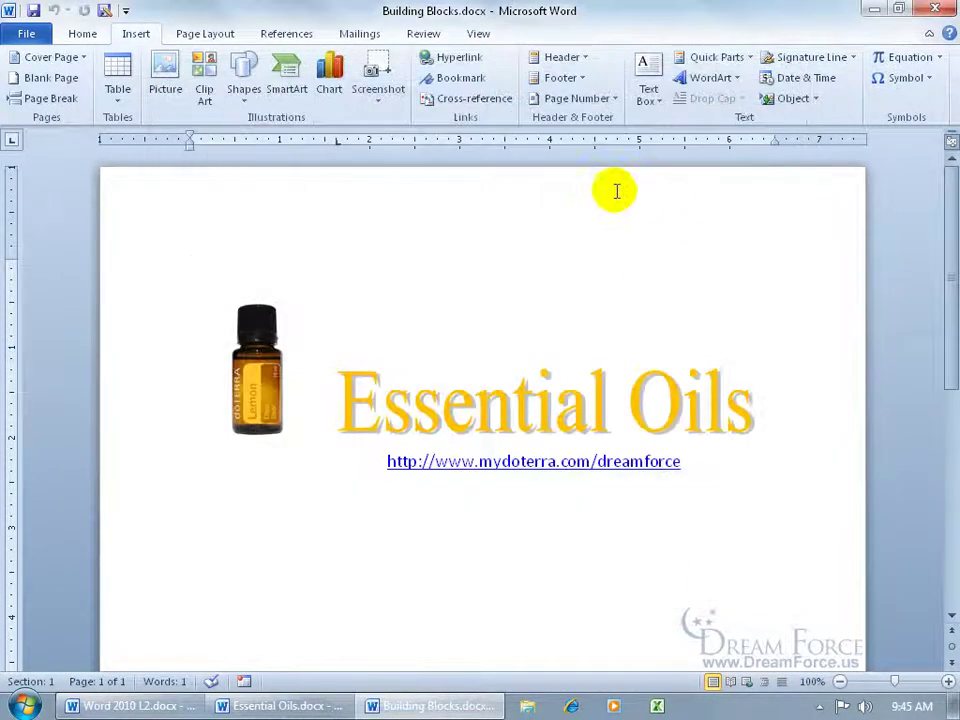
# Step: From the Text Box gallery, organize and delete the lemon heading block, confirming the deletion
pyautogui.click(645, 88)
pyautogui.moveTo(950, 148); pyautogui.dragTo(950, 270)
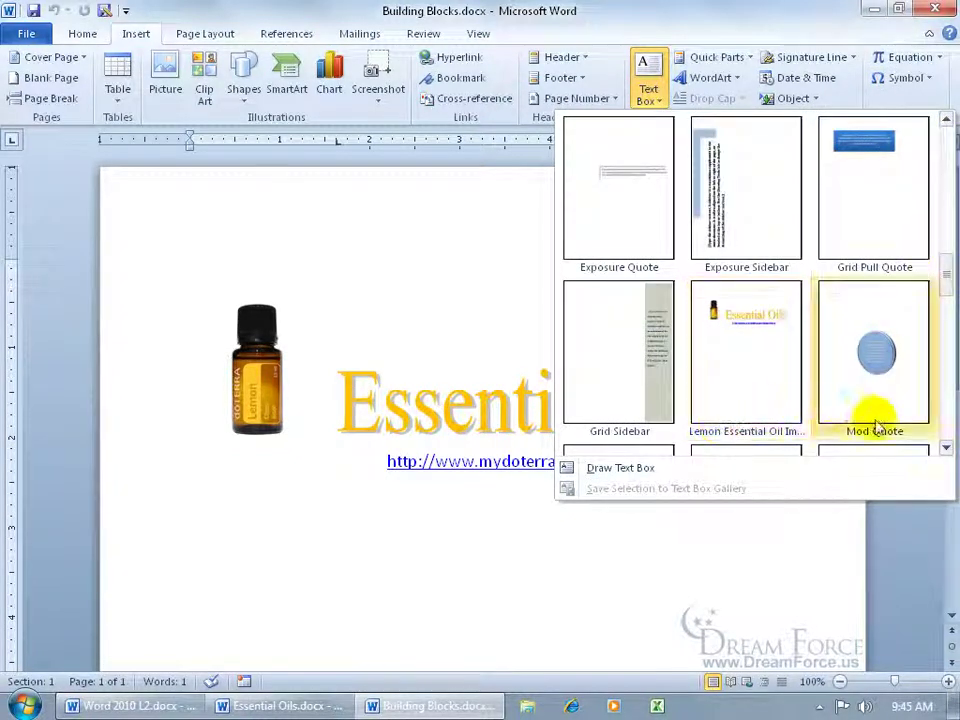
pyautogui.rightClick(750, 348)
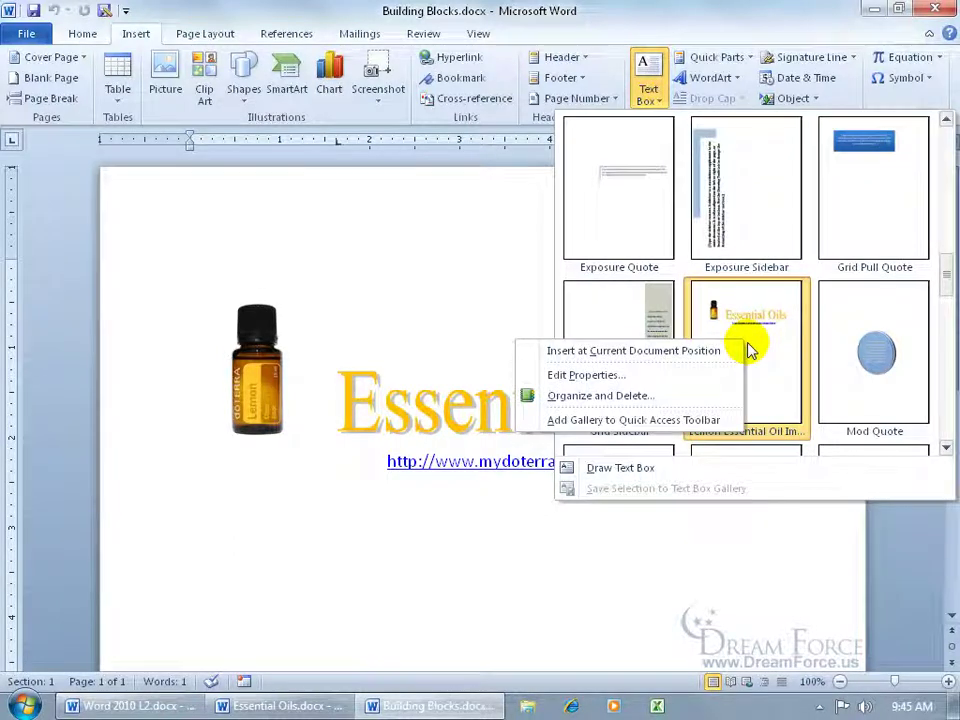
pyautogui.click(650, 396)
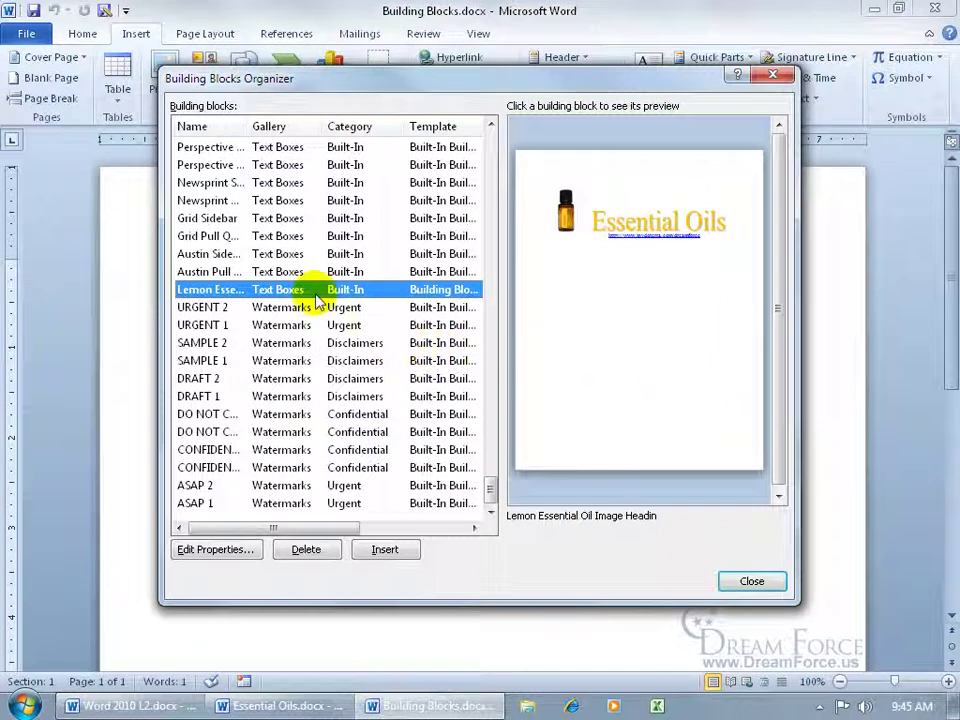
pyautogui.click(306, 550)
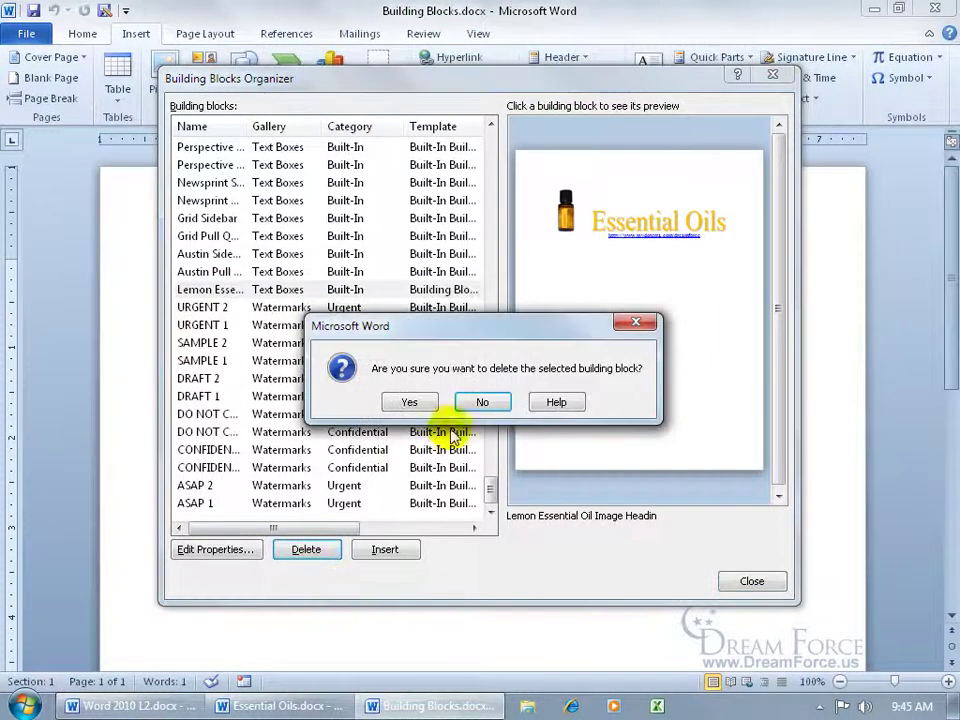
pyautogui.click(409, 401)
pyautogui.click(750, 580)
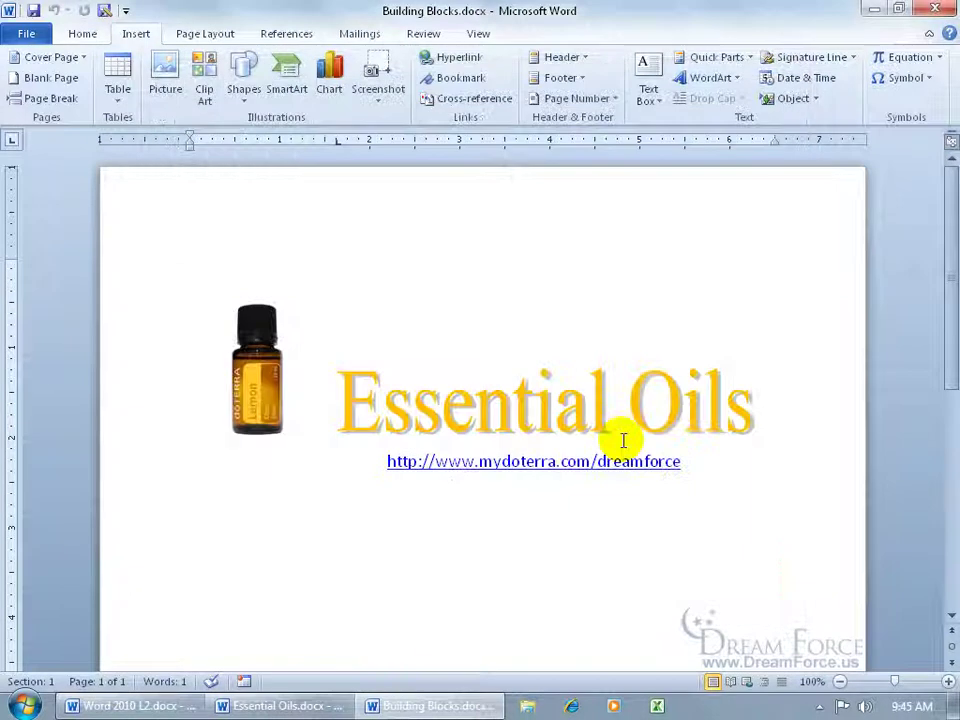
# Step: Check the Text Box gallery no longer lists the lemon block, then switch to Essential Oils.docx
pyautogui.click(648, 90)
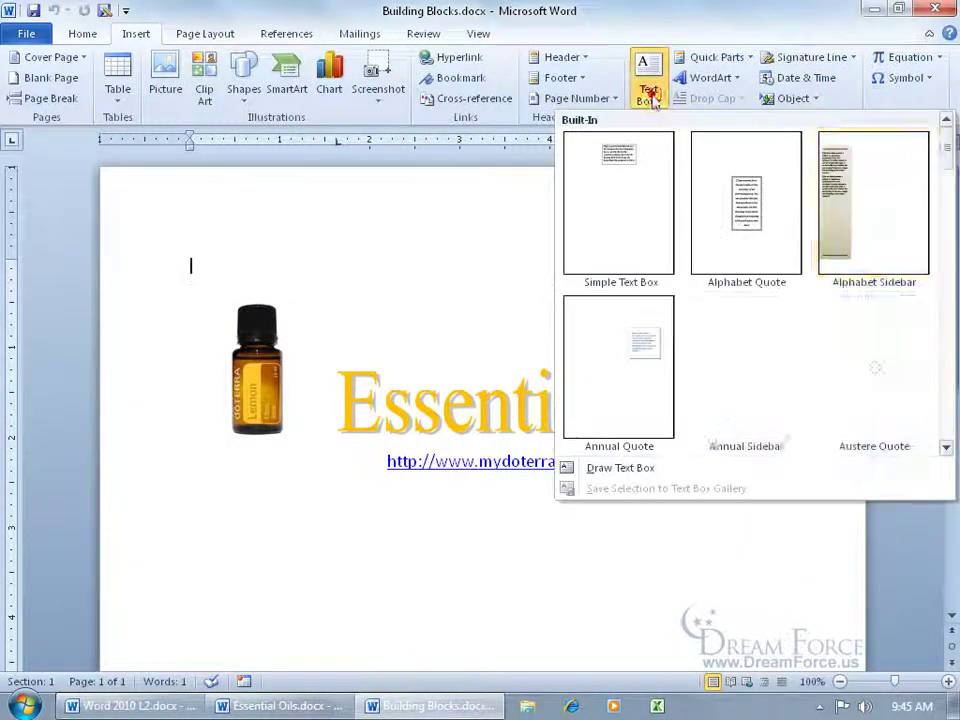
pyautogui.moveTo(950, 178); pyautogui.dragTo(946, 285)
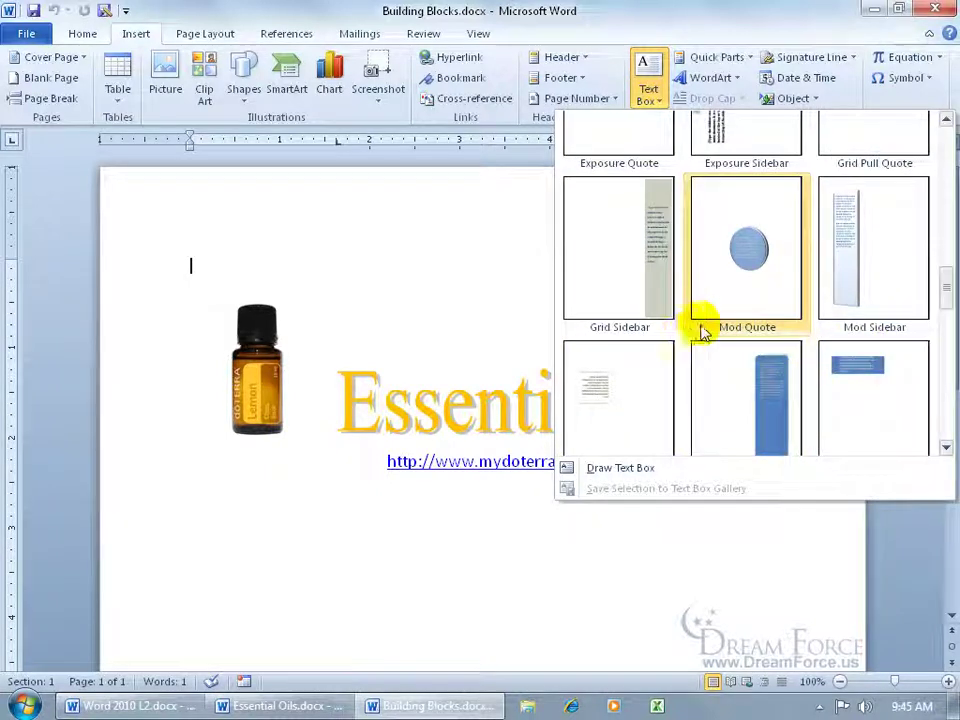
pyautogui.click(466, 284)
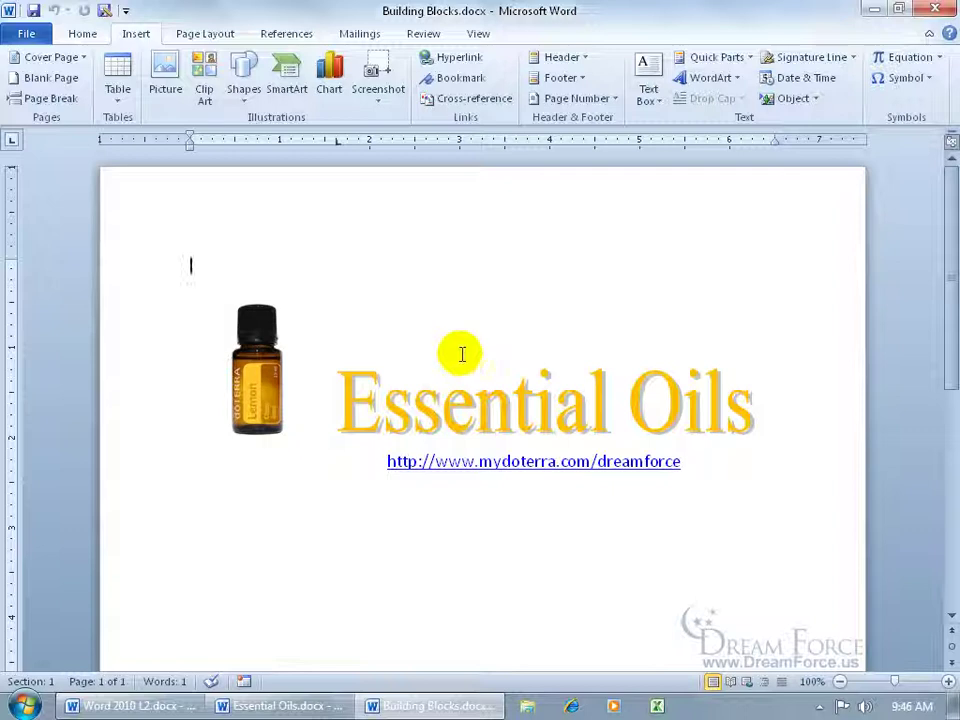
pyautogui.click(311, 705)
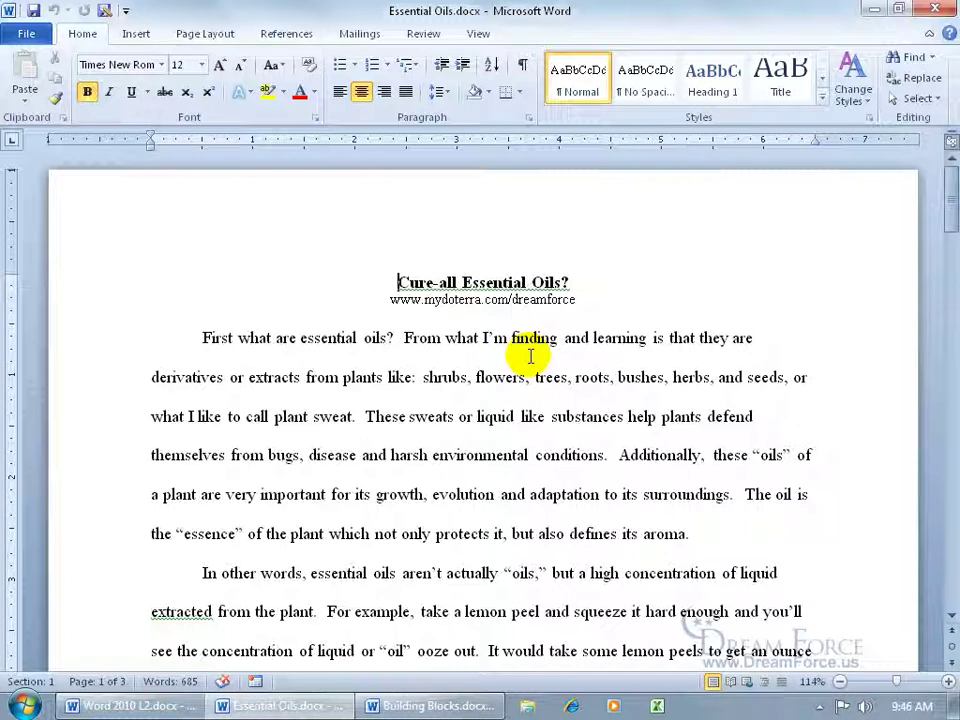
# Step: Insert the Puzzle Sidebar text box via the Building Blocks Organizer, sorted by name
pyautogui.click(130, 34)
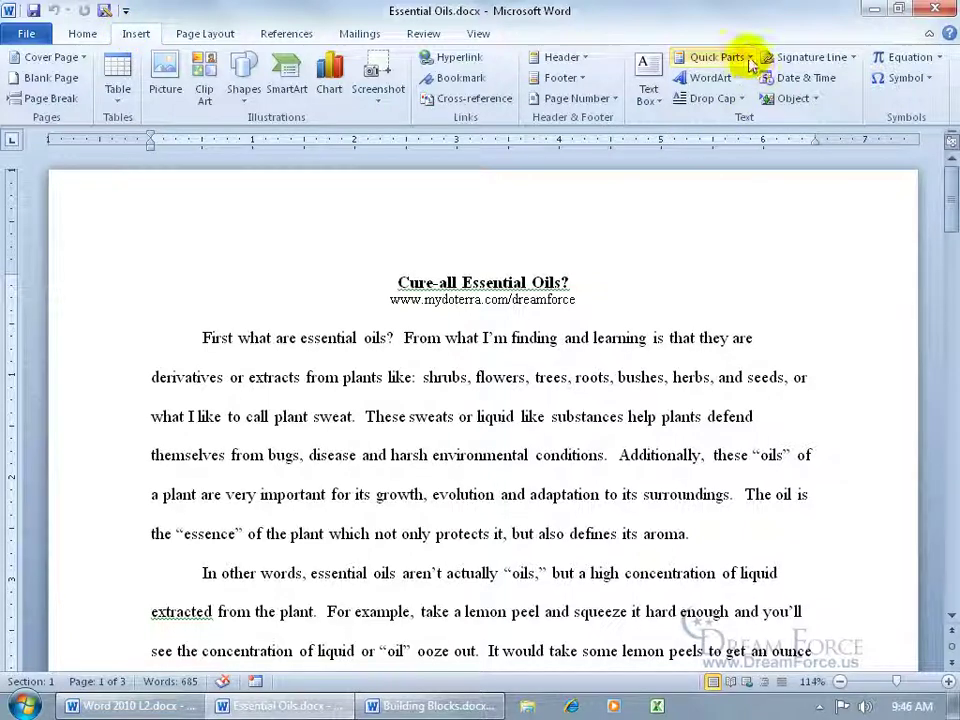
pyautogui.click(712, 57)
pyautogui.click(763, 150)
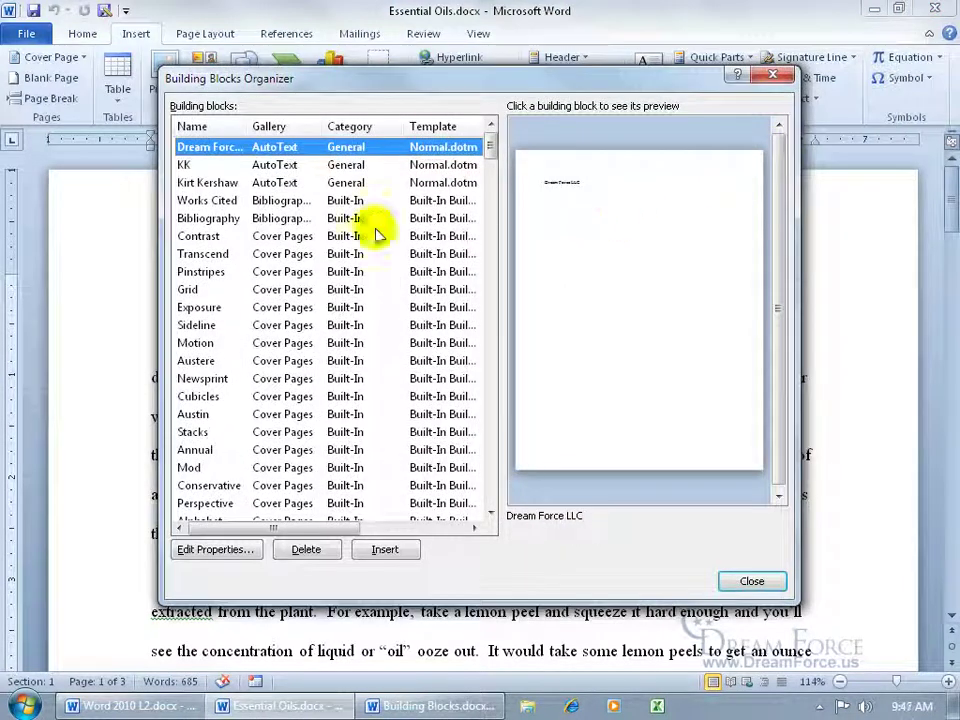
pyautogui.click(210, 127)
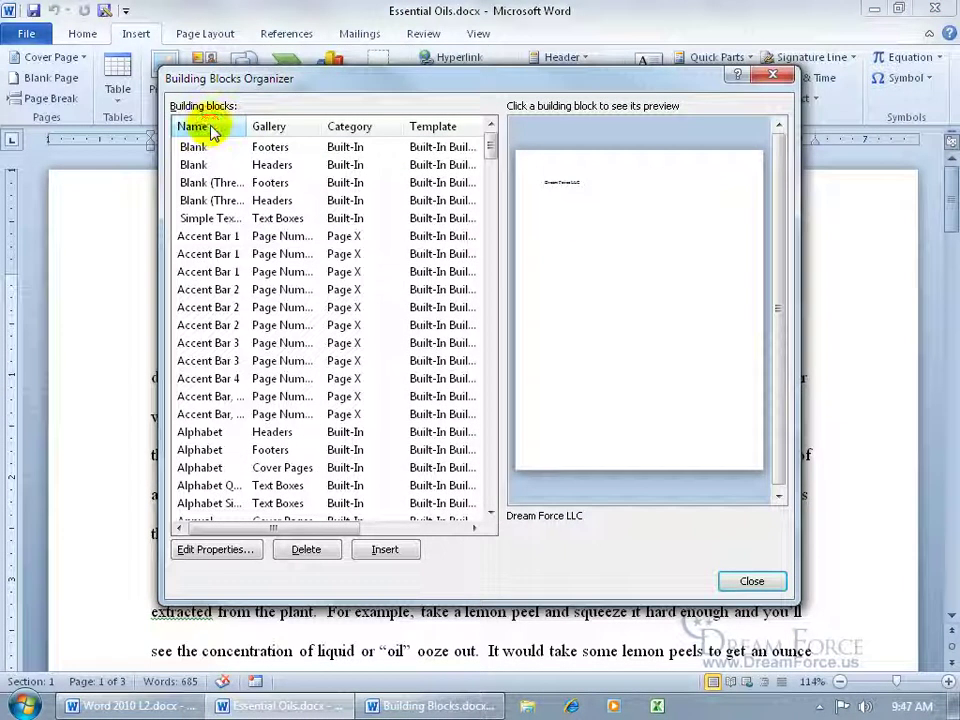
pyautogui.moveTo(489, 154); pyautogui.dragTo(491, 385)
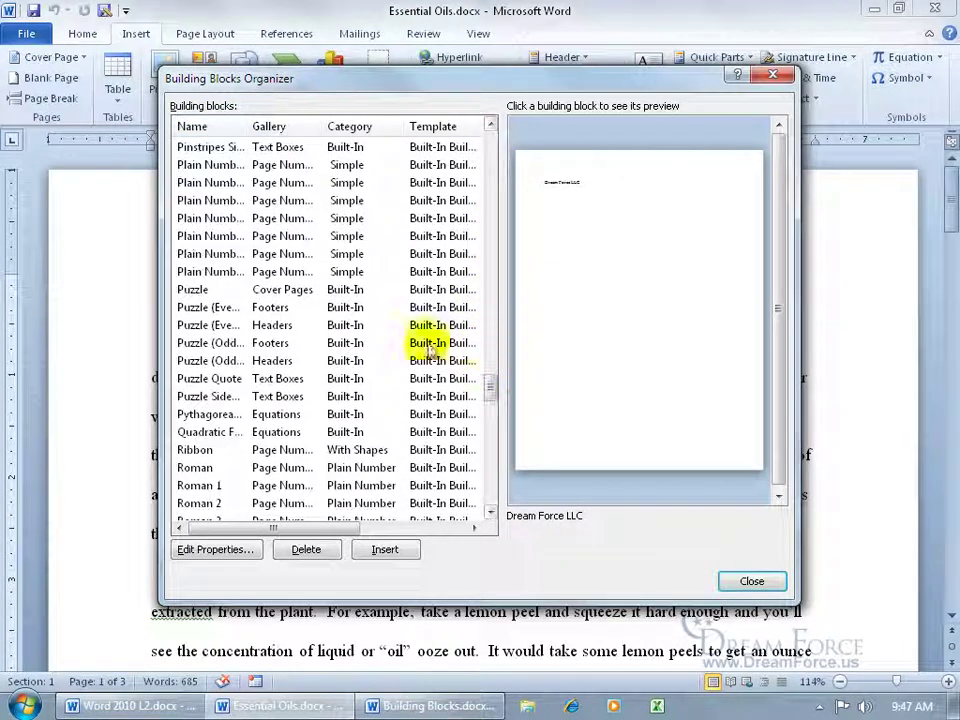
pyautogui.click(207, 396)
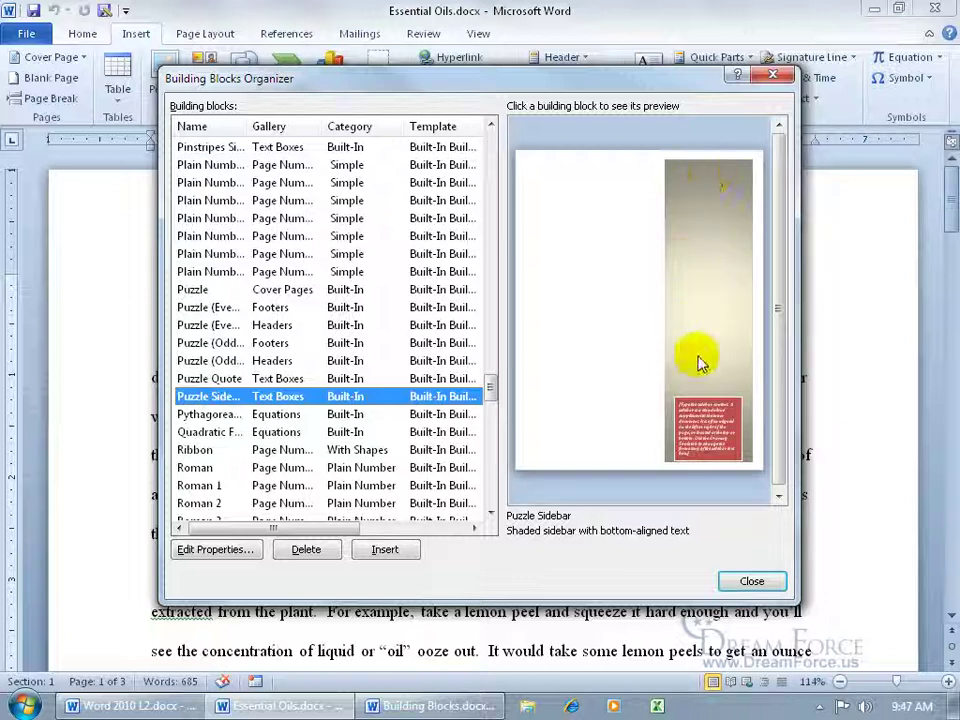
pyautogui.click(385, 549)
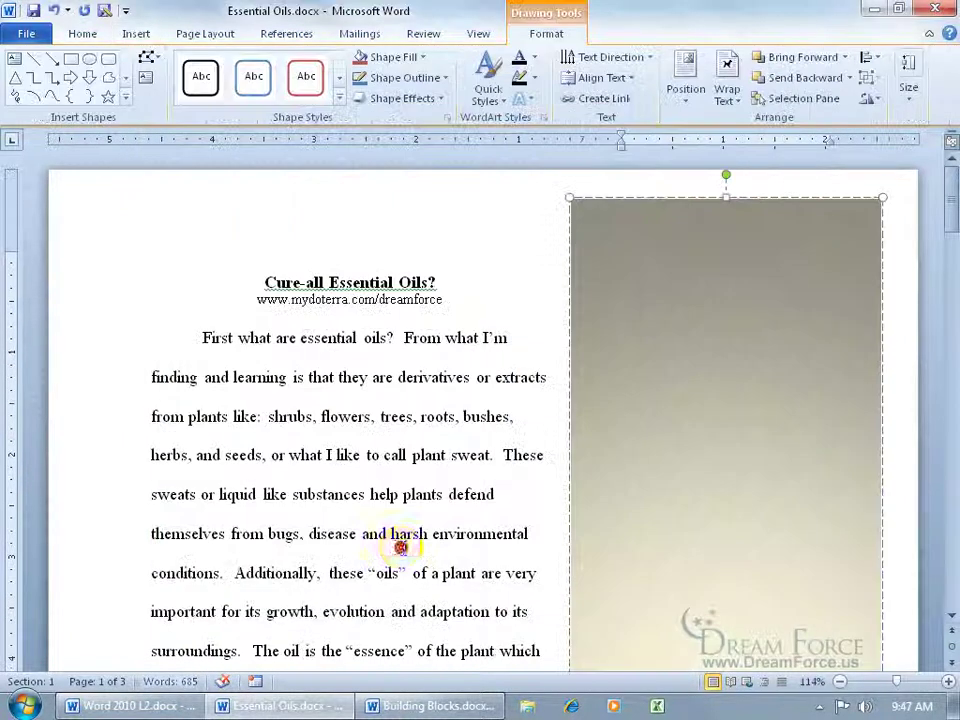
pyautogui.moveTo(952, 222); pyautogui.dragTo(948, 280)
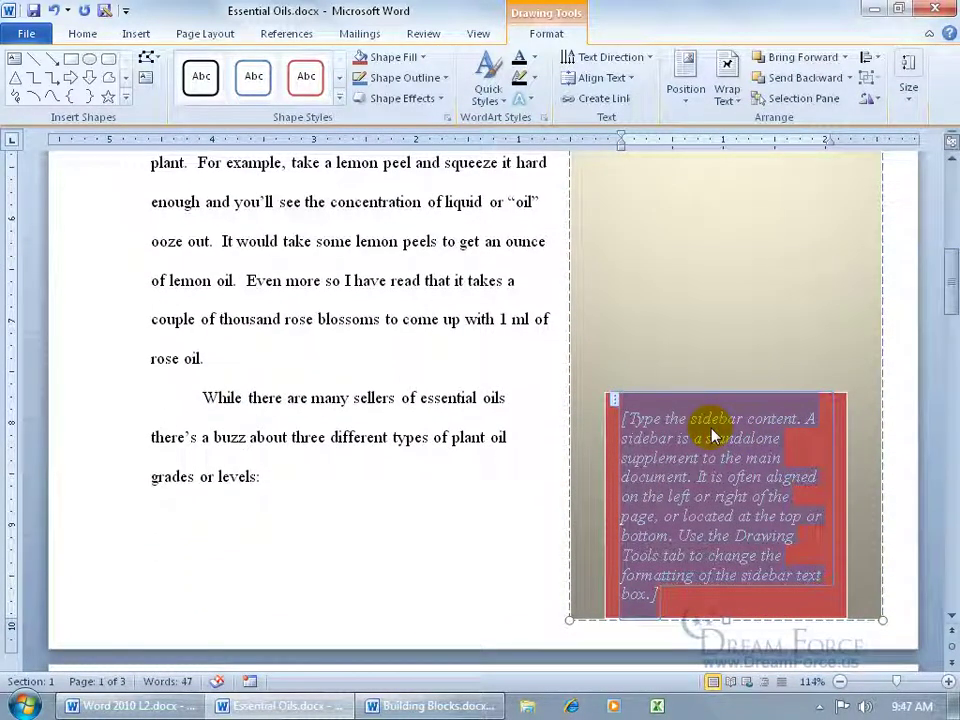